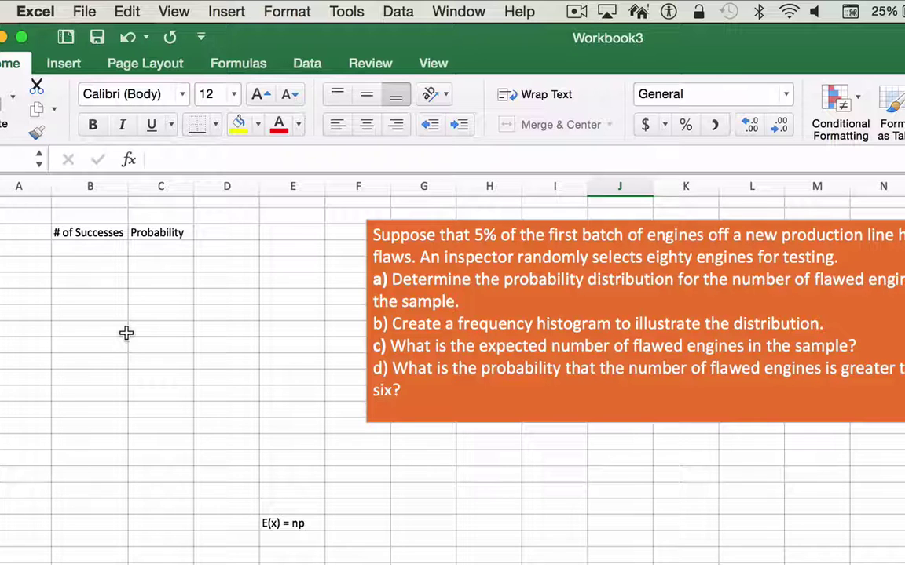
# Step: Enter 0 and 1 in the first two cells under the # of Successes heading
pyautogui.doubleClick(100, 246)
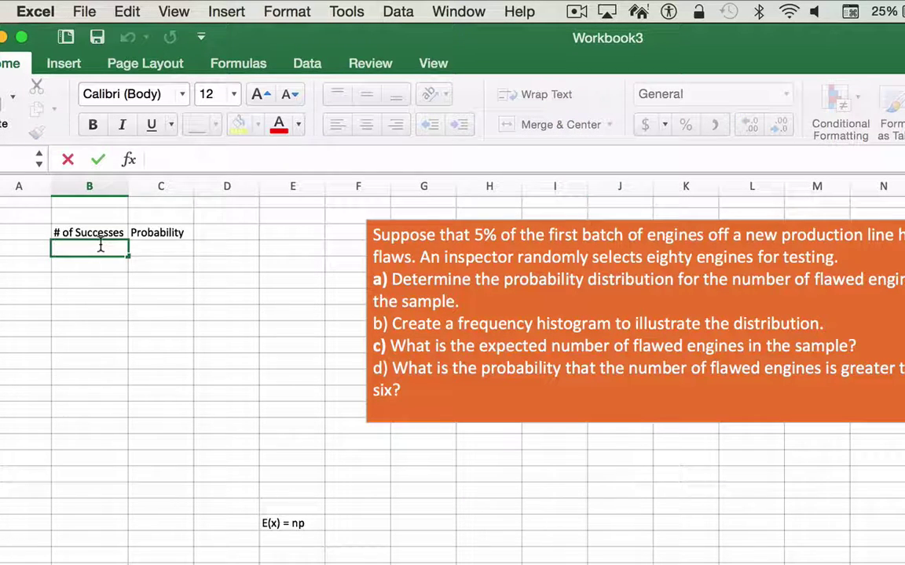
pyautogui.write('0')
pyautogui.press('Return')
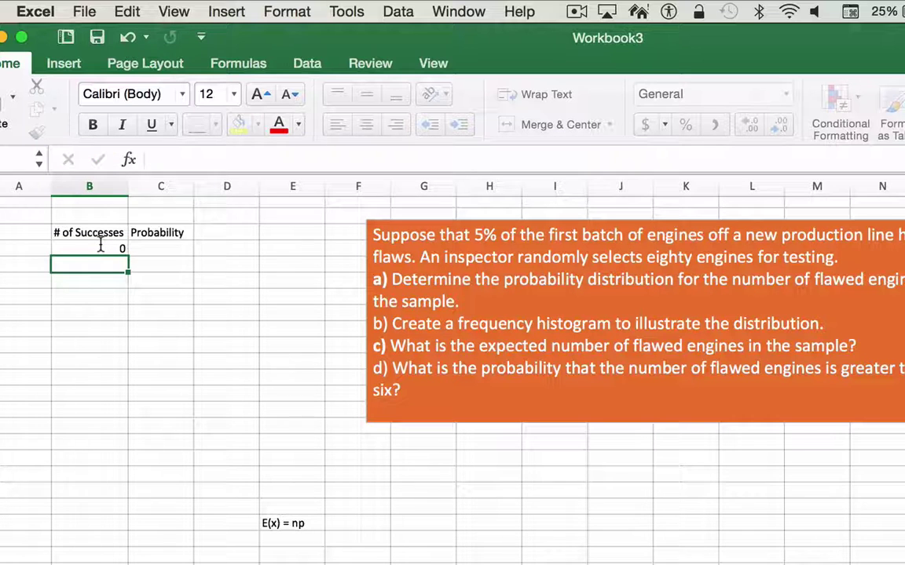
pyautogui.write('1')
pyautogui.press('Return')
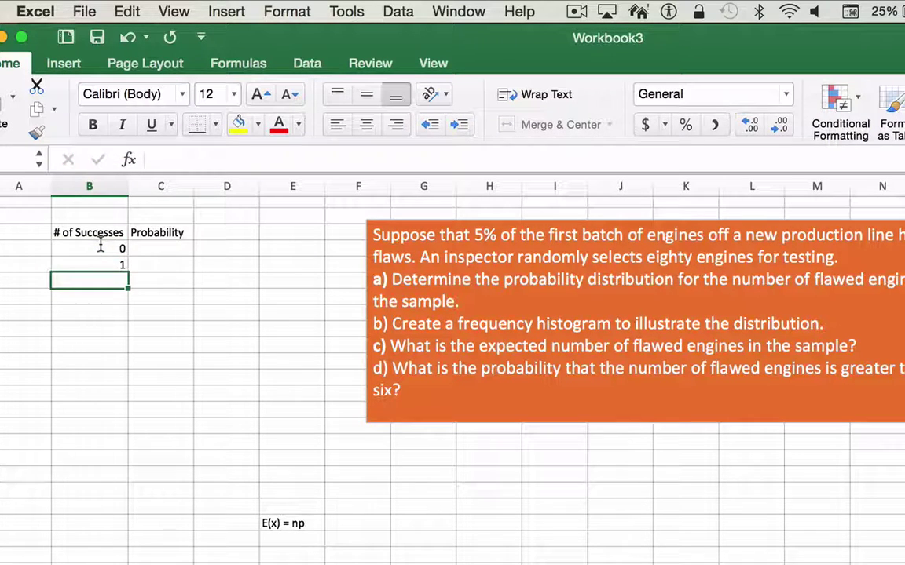
# Step: Extend the 0, 1 series down the # of Successes column to 80
pyautogui.click(120, 248)
pyautogui.moveTo(120, 248); pyautogui.dragTo(120, 261)
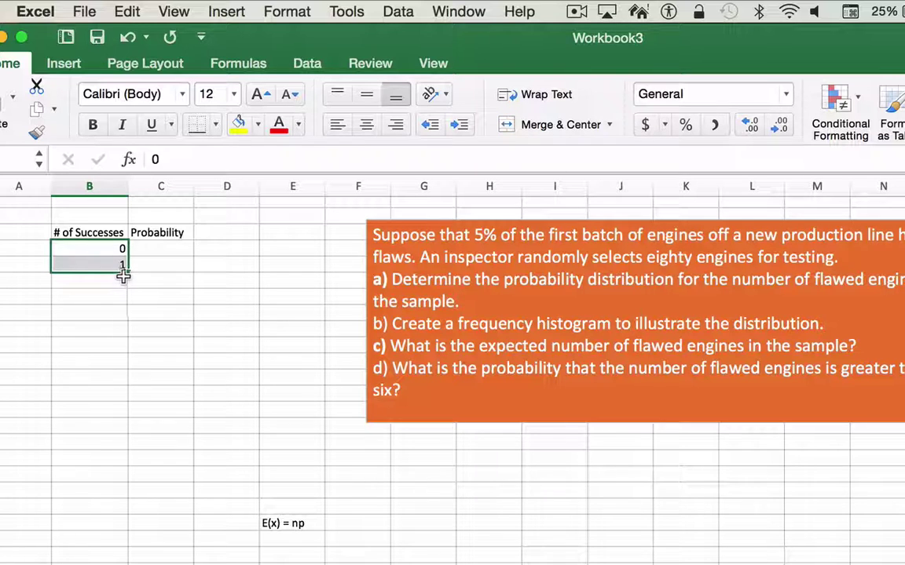
pyautogui.moveTo(126, 275); pyautogui.dragTo(130, 562)
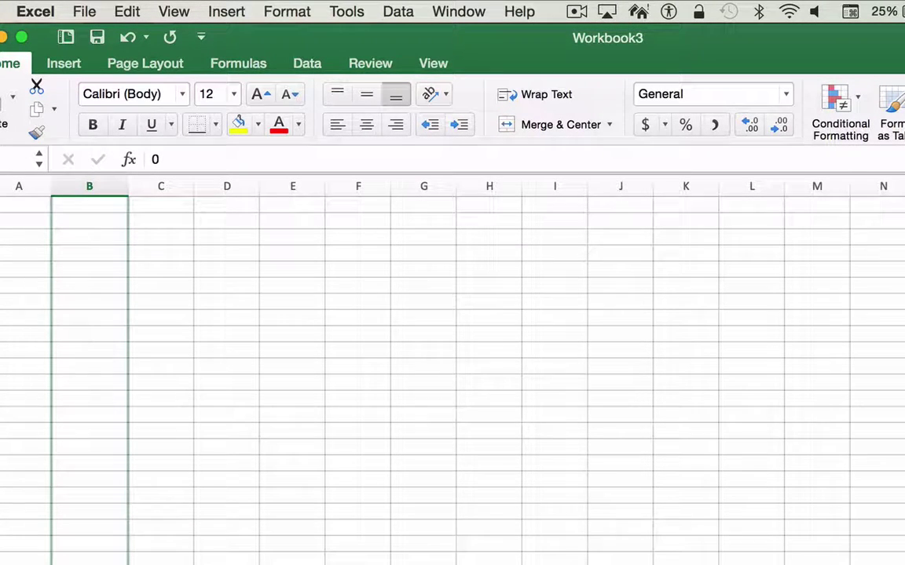
pyautogui.moveTo(107, 560); pyautogui.dragTo(109, 554)
pyautogui.scroll(20, 172, 539)
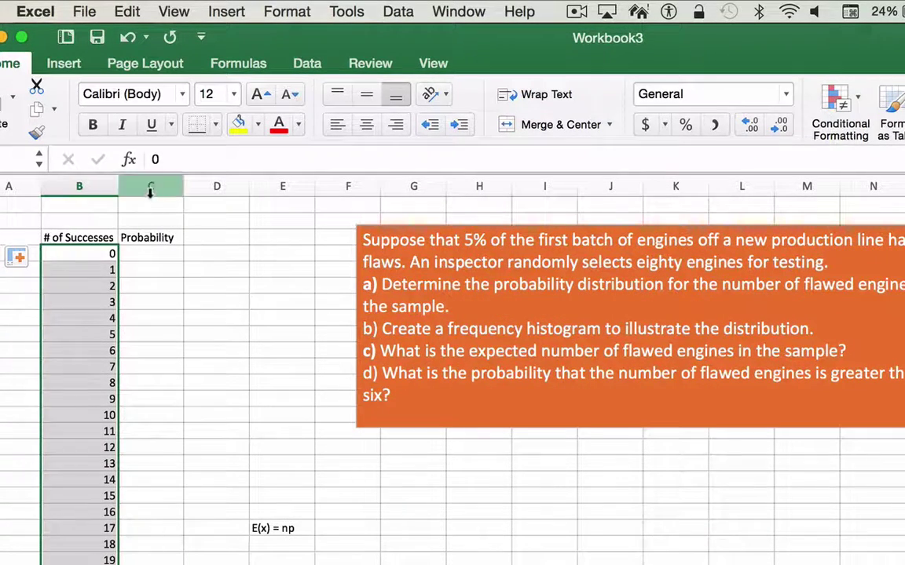
# Step: Format the range B3:C84 as a table with headers, using a blue table style
pyautogui.click(149, 253)
pyautogui.doubleClick(149, 253)
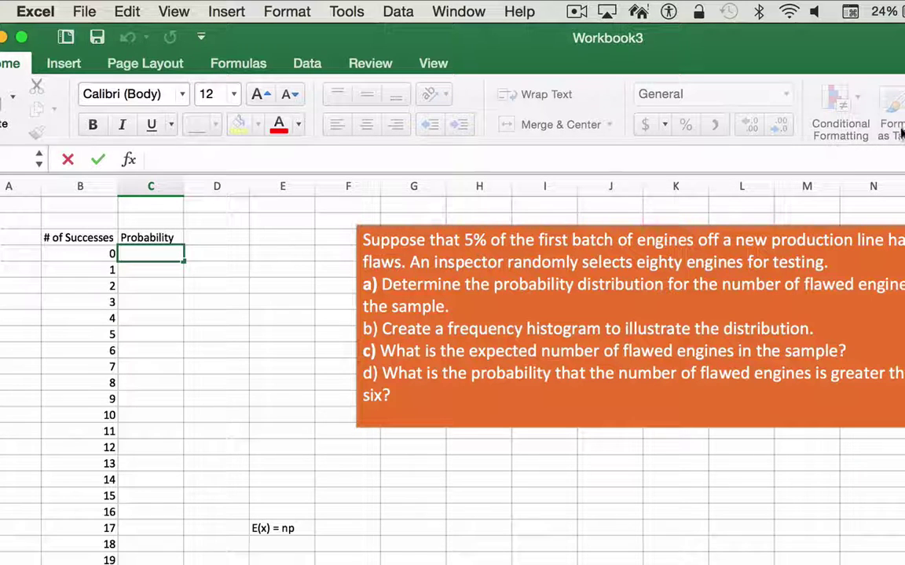
pyautogui.click(204, 319)
pyautogui.click(155, 252)
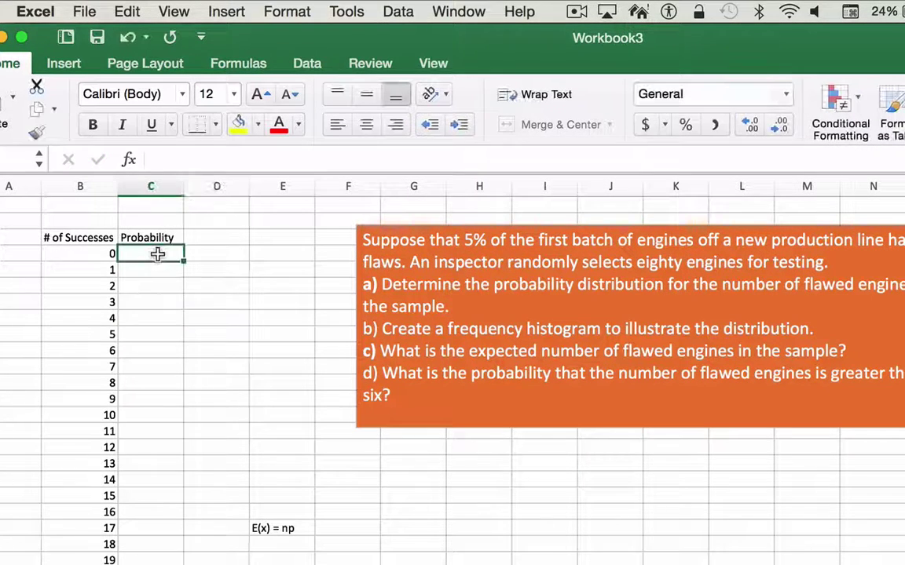
pyautogui.click(895, 118)
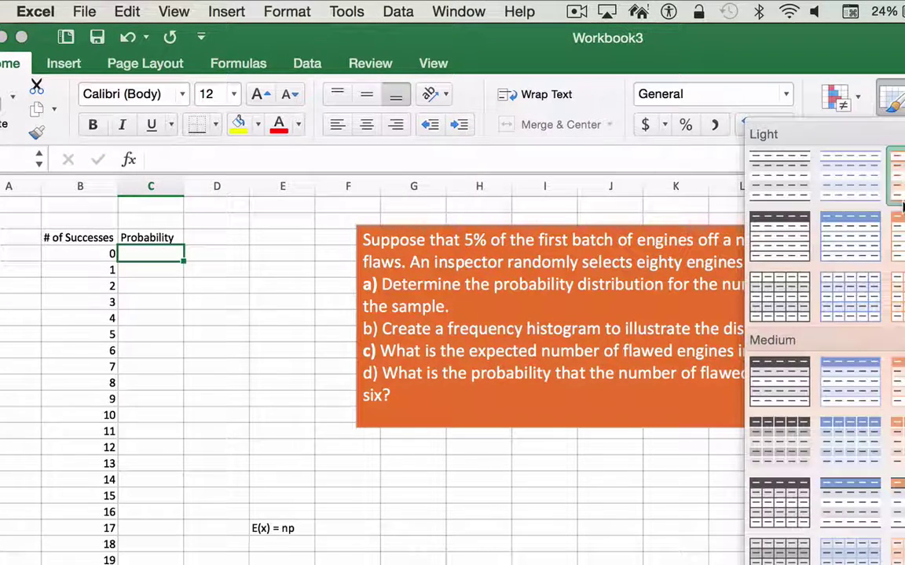
pyautogui.press('Escape')
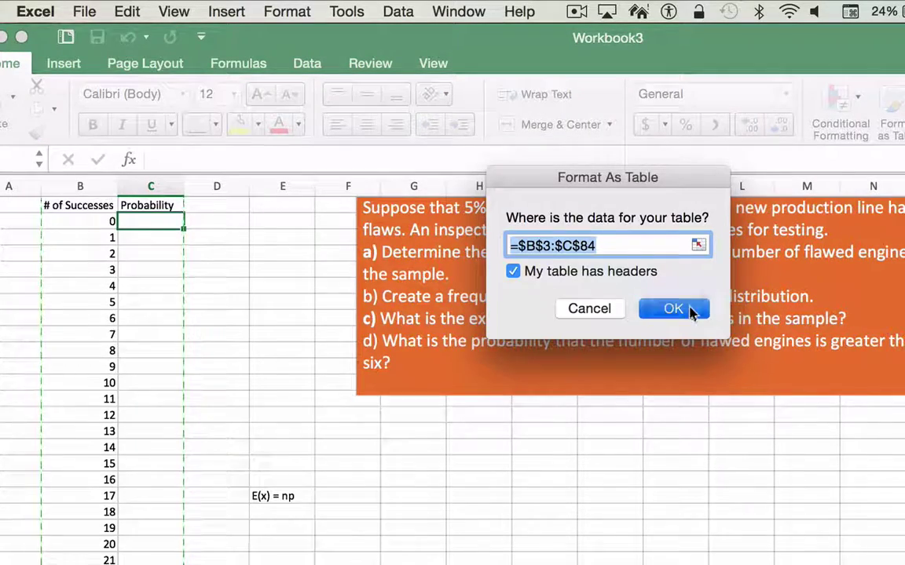
pyautogui.click(694, 312)
pyautogui.click(269, 378)
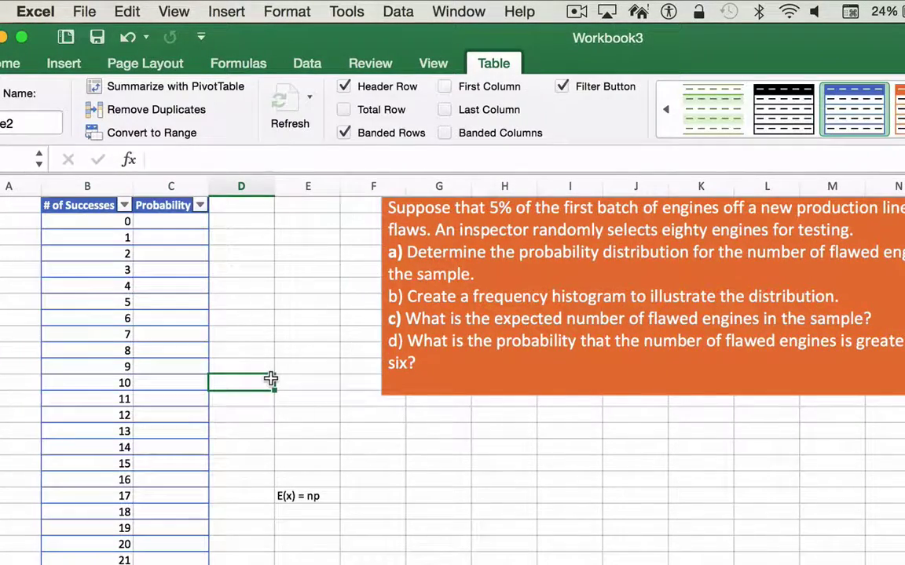
# Step: Enter the formula =BINOM.DIST([@['# of Successes]],80,5%,FALSE) in the first cell of the Probability column
pyautogui.doubleClick(176, 252)
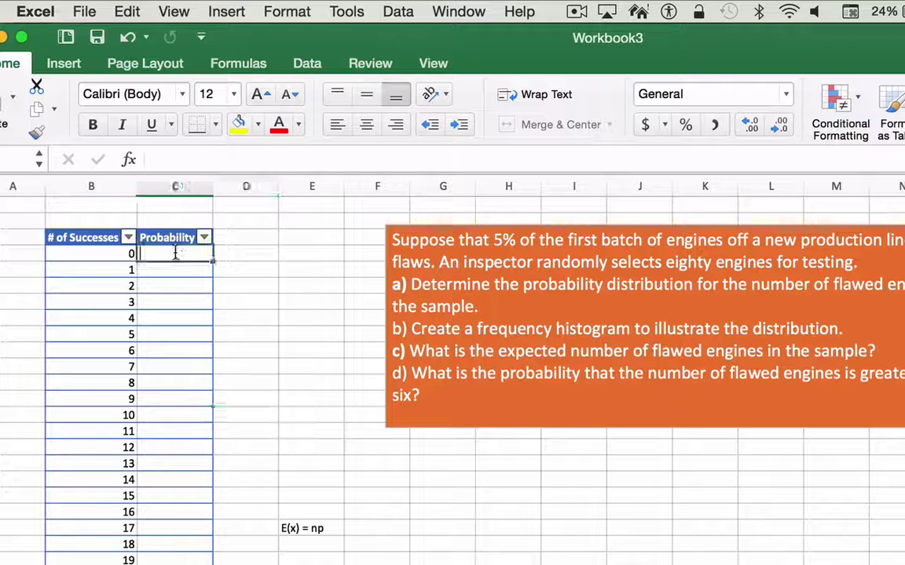
pyautogui.write('=')
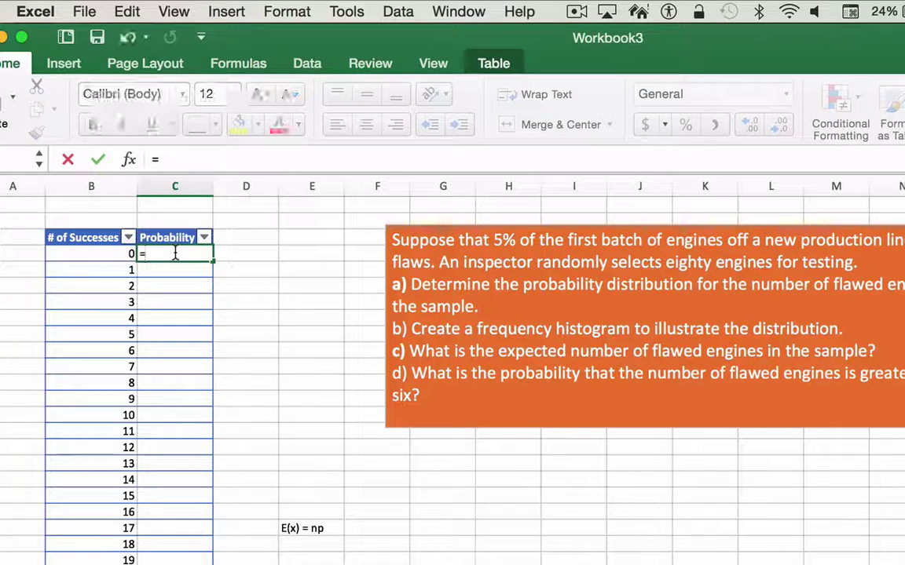
pyautogui.write('bi')
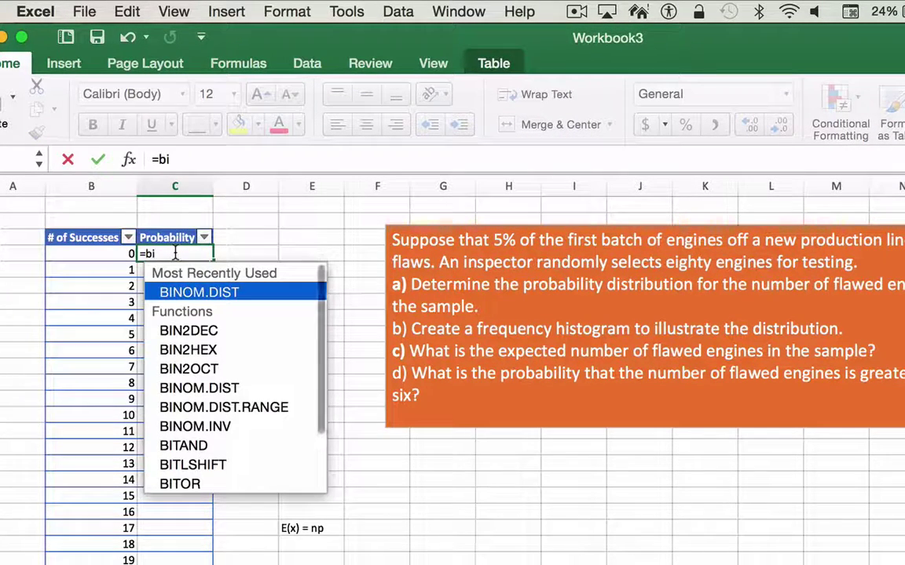
pyautogui.doubleClick(186, 292)
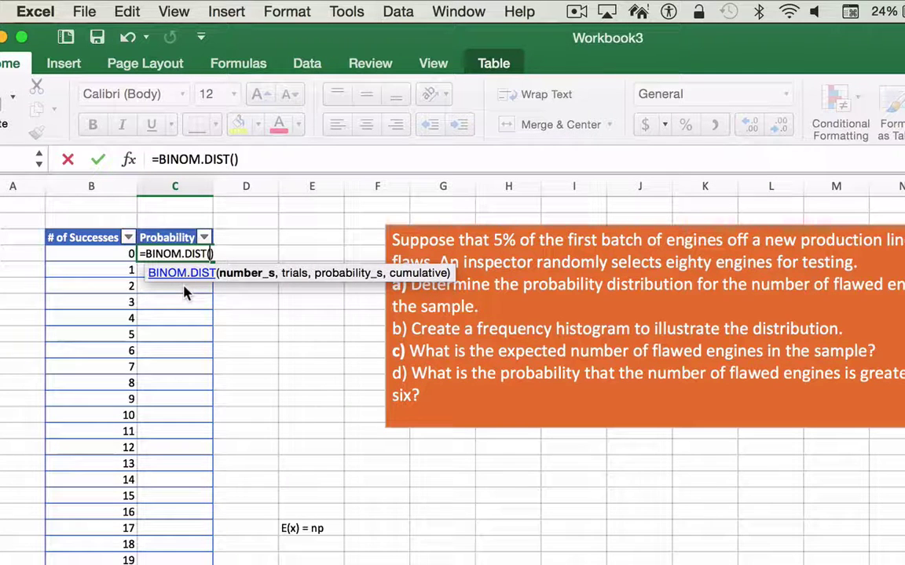
pyautogui.click(117, 253)
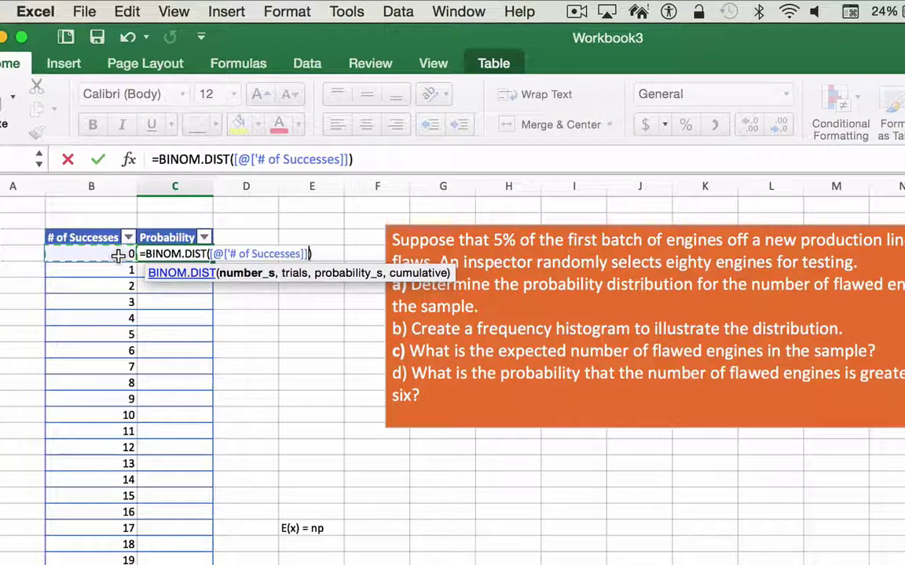
pyautogui.write(',')
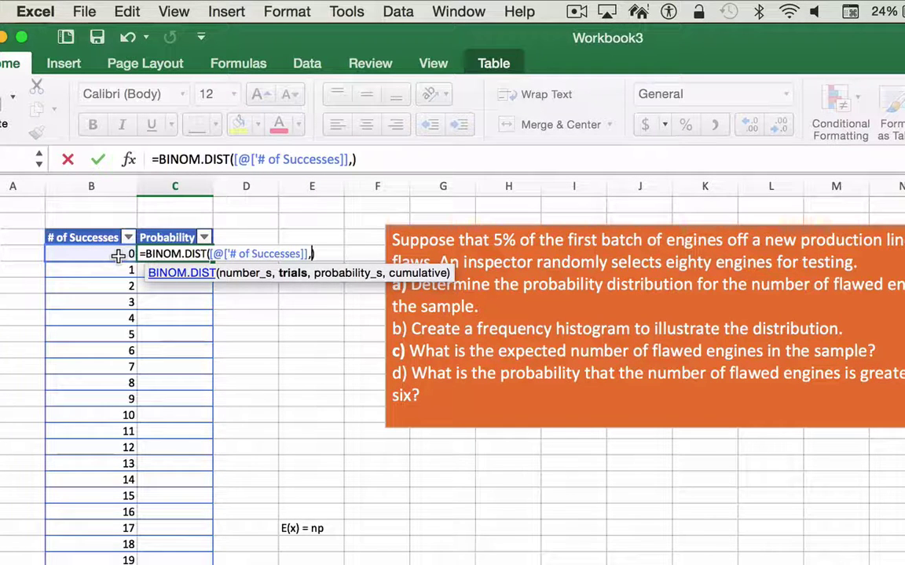
pyautogui.write('80,')
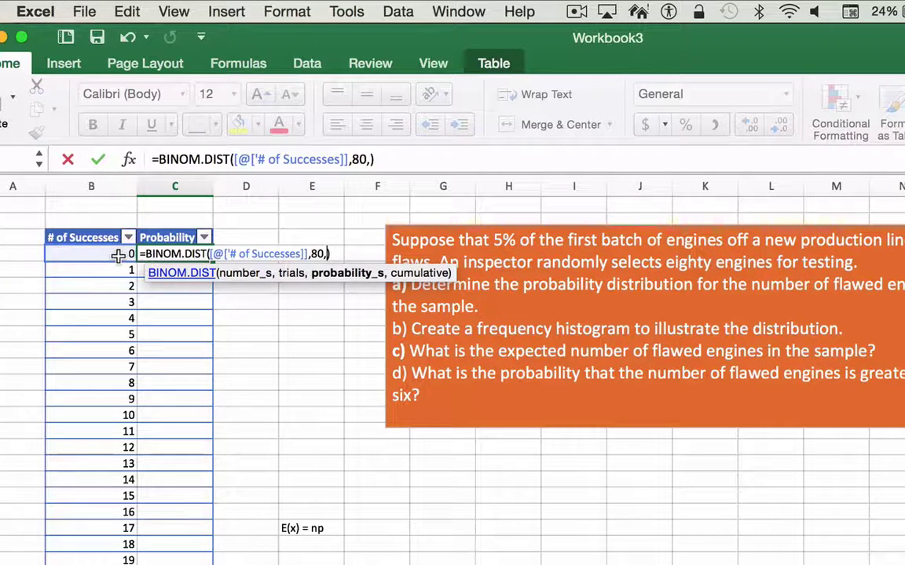
pyautogui.write('5%')
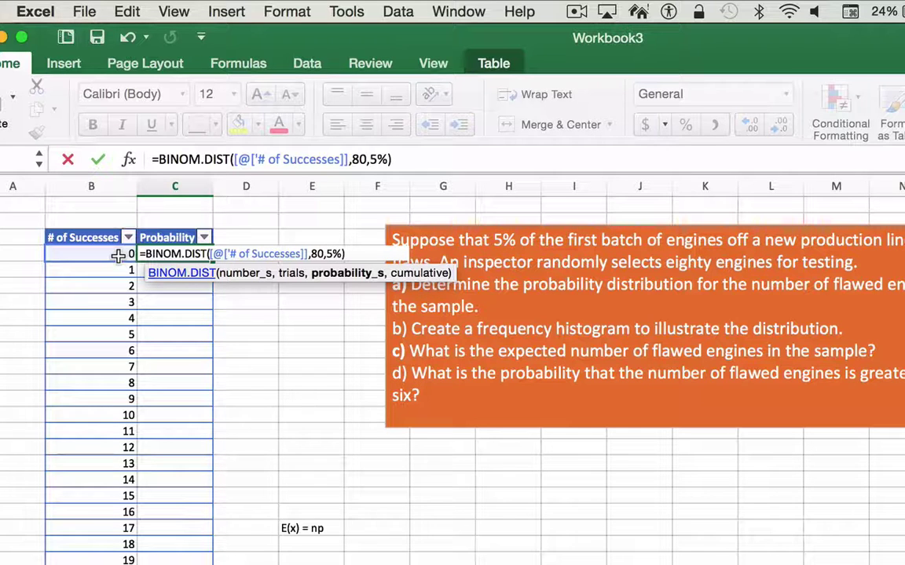
pyautogui.write(',')
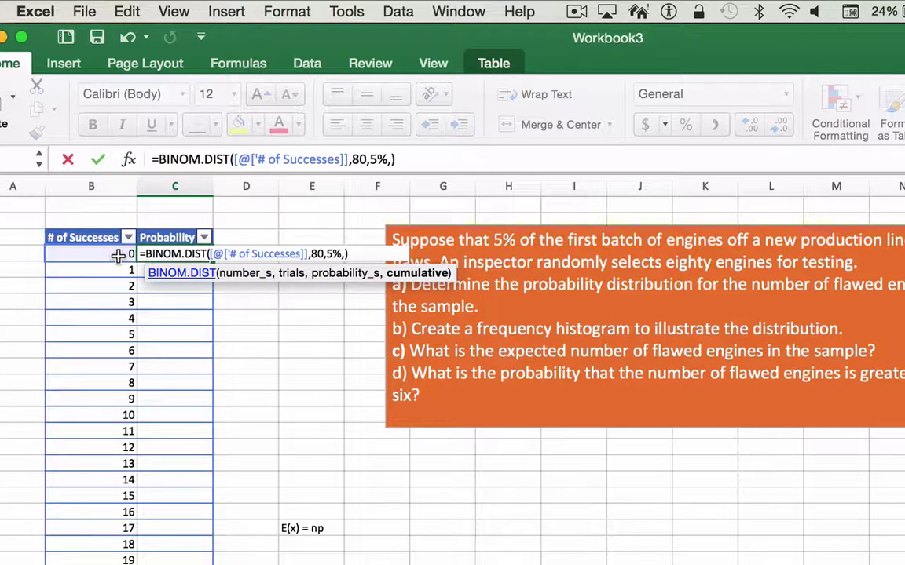
pyautogui.write('fa')
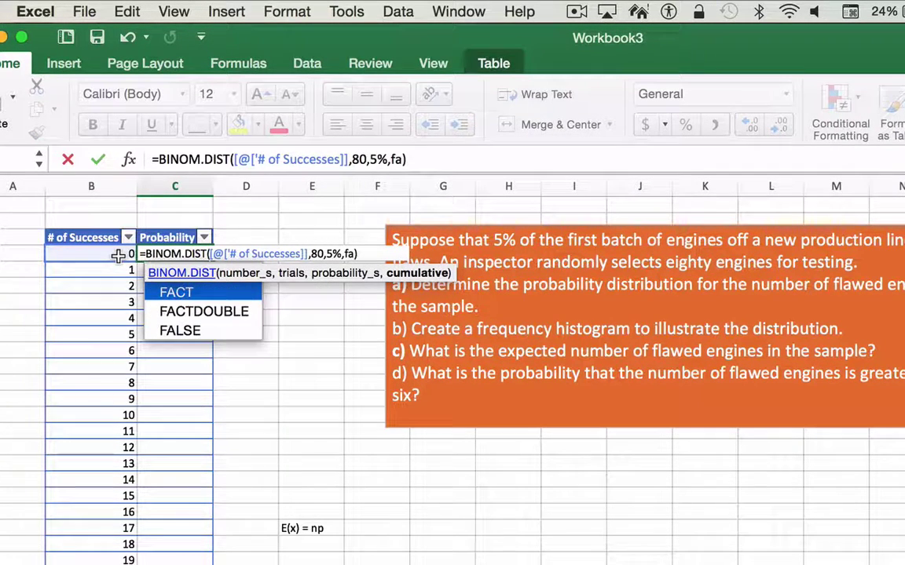
pyautogui.write('lse')
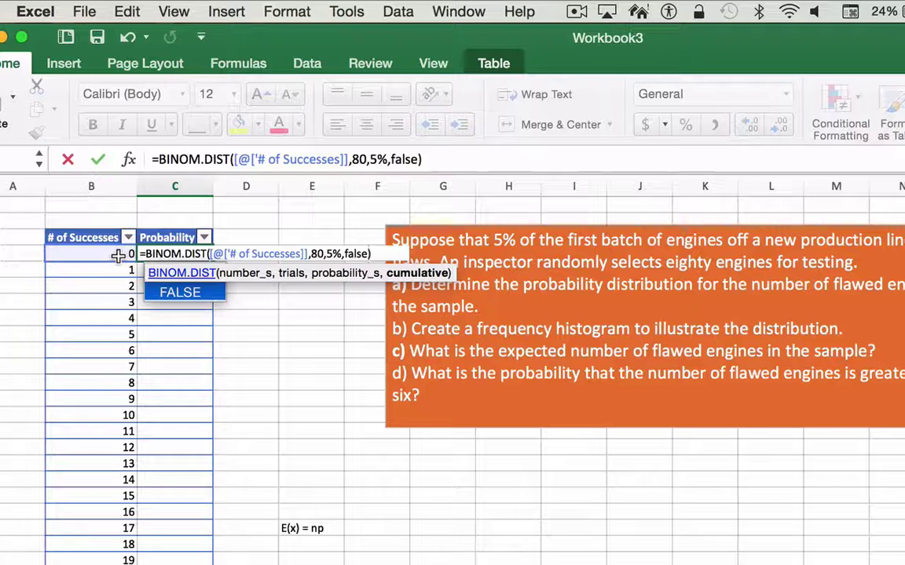
pyautogui.write(')')
pyautogui.press('Return')
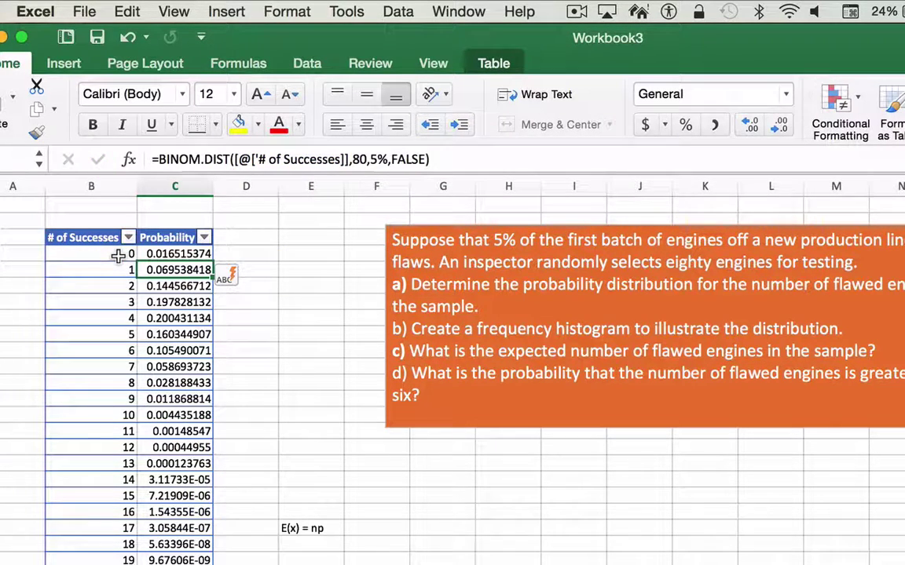
# Step: Insert a clustered column chart based on the # of Successes and Probability table
pyautogui.click(253, 466)
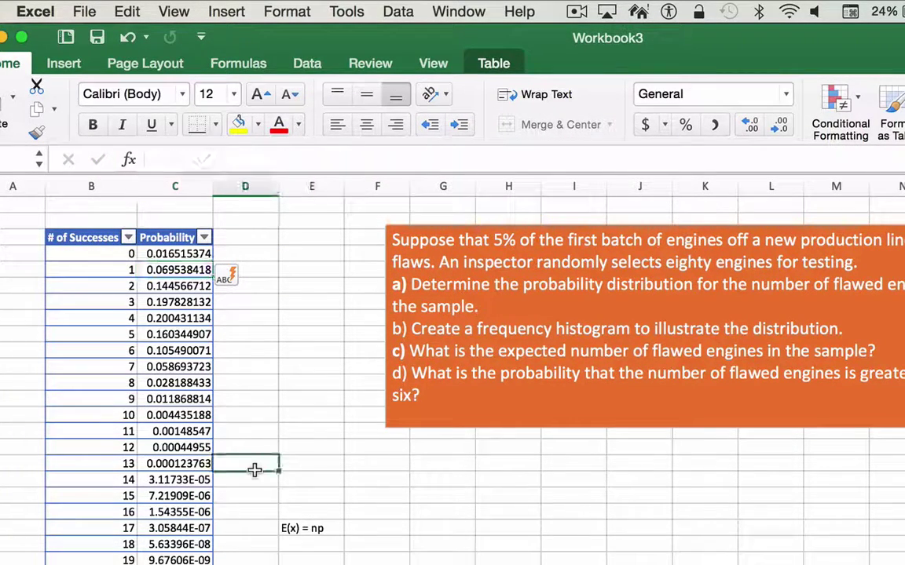
pyautogui.hscroll(1, 396, 468)
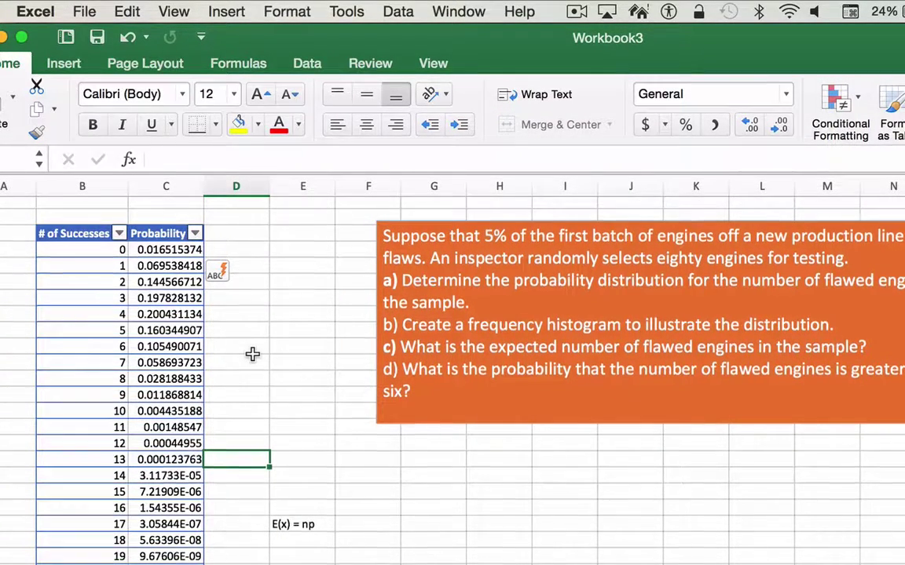
pyautogui.scroll(-1, 252, 354)
pyautogui.scroll(1, 252, 354)
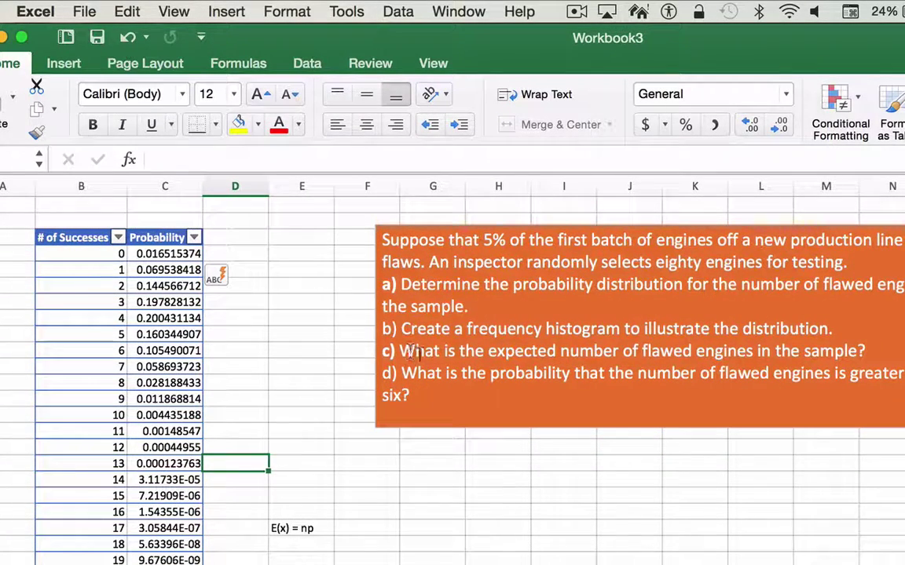
pyautogui.click(90, 268)
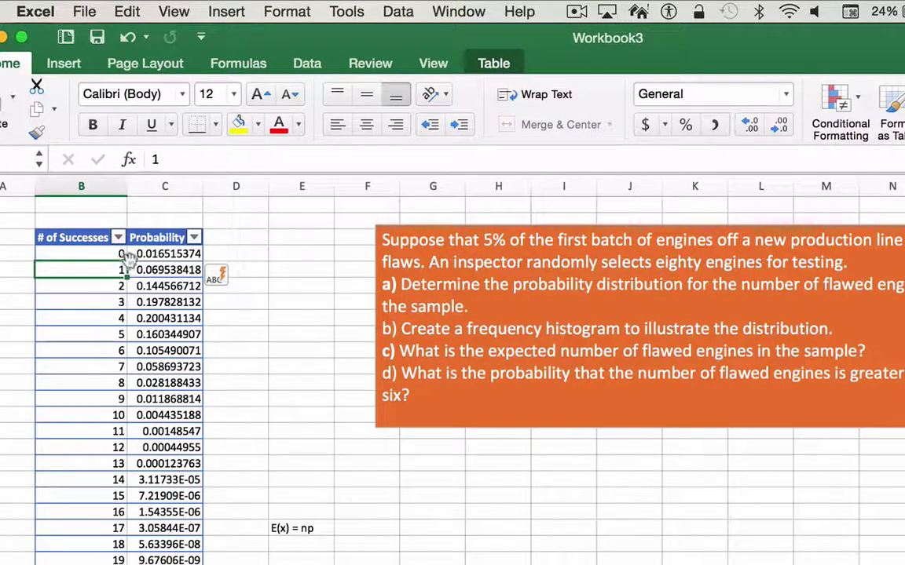
pyautogui.click(118, 254)
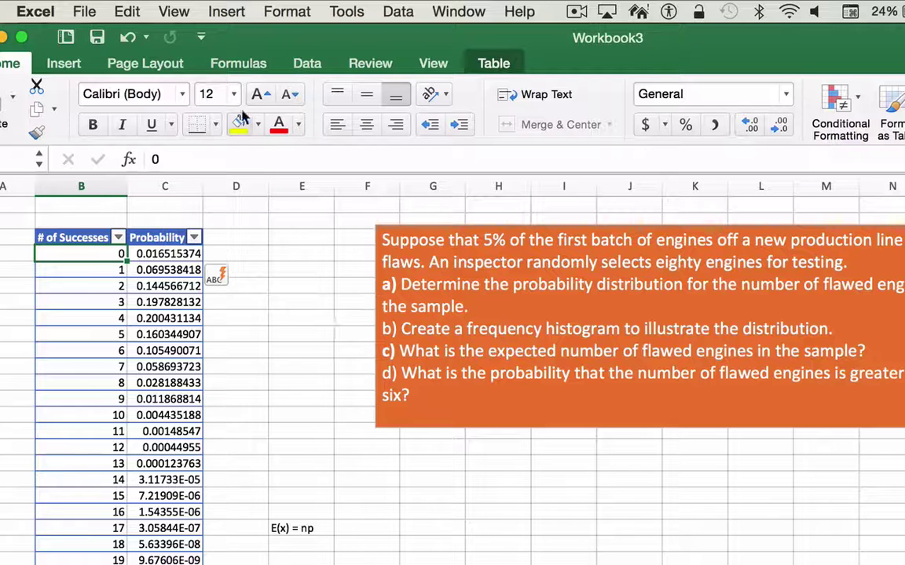
pyautogui.click(55, 64)
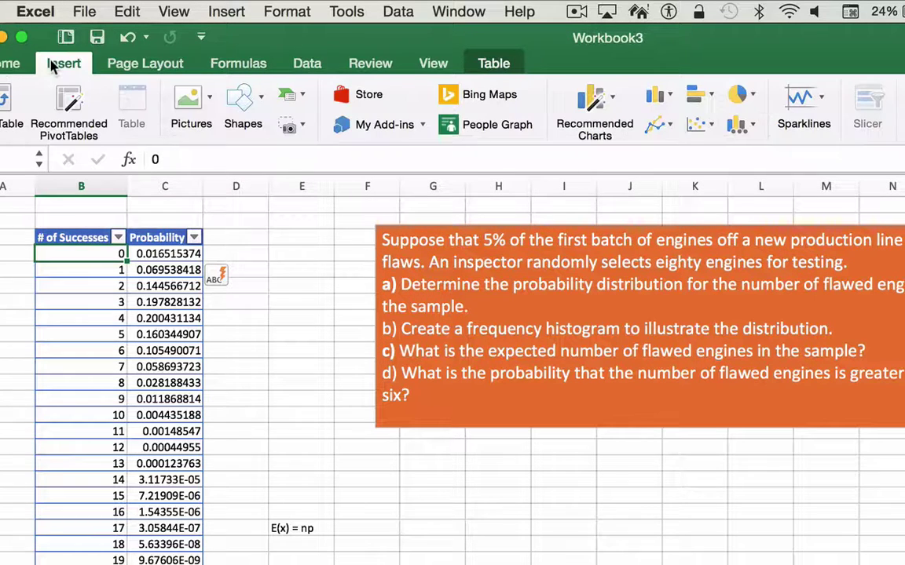
pyautogui.click(656, 95)
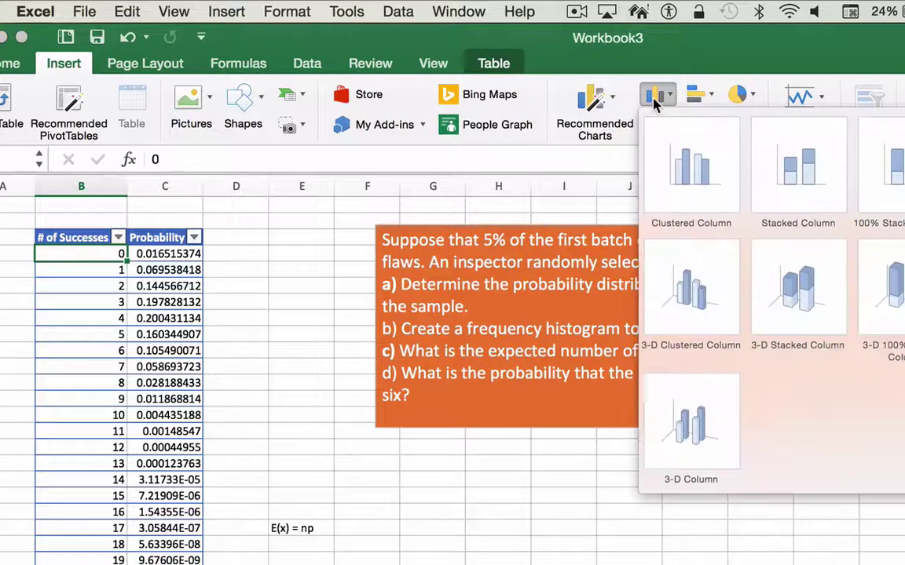
pyautogui.click(699, 182)
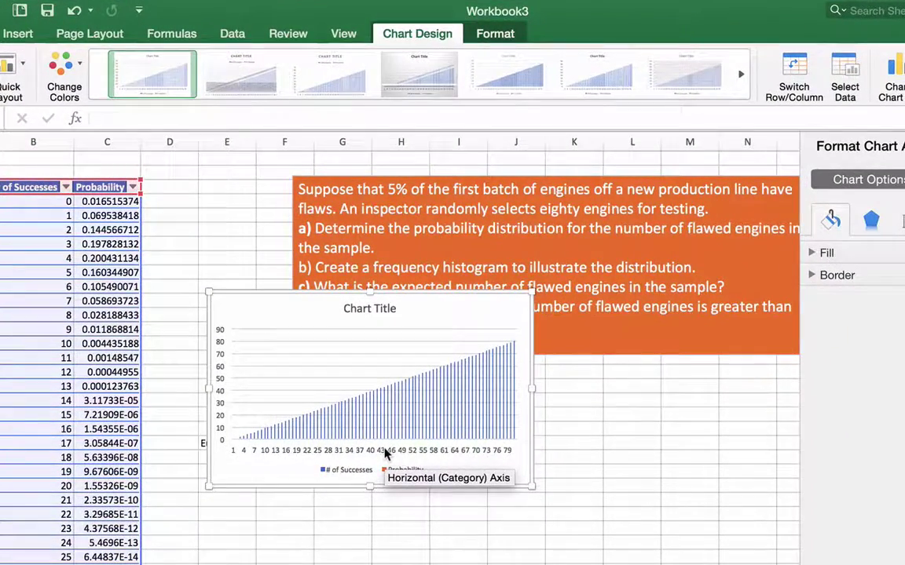
# Step: Remove the # of Successes series from the chart's data source, keeping only the Probability series
pyautogui.click(385, 451)
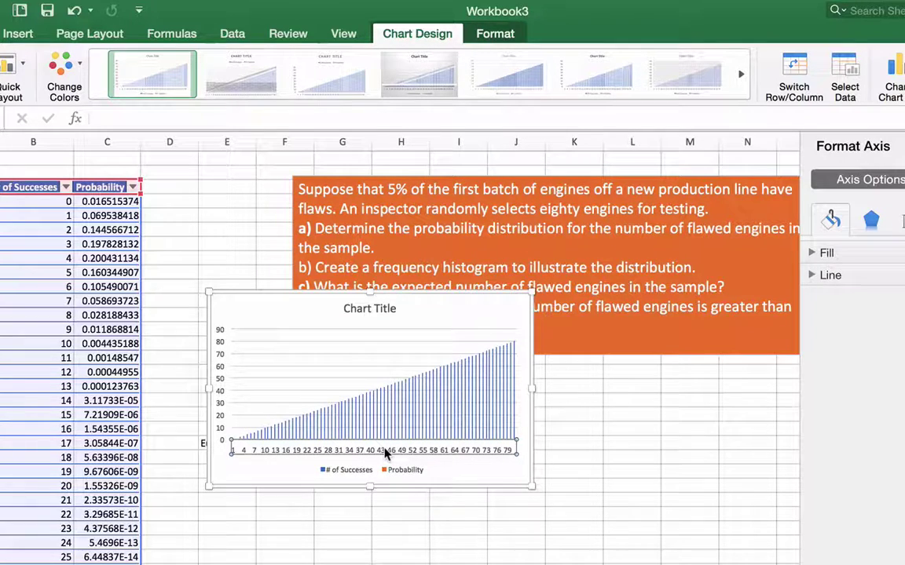
pyautogui.click(851, 77)
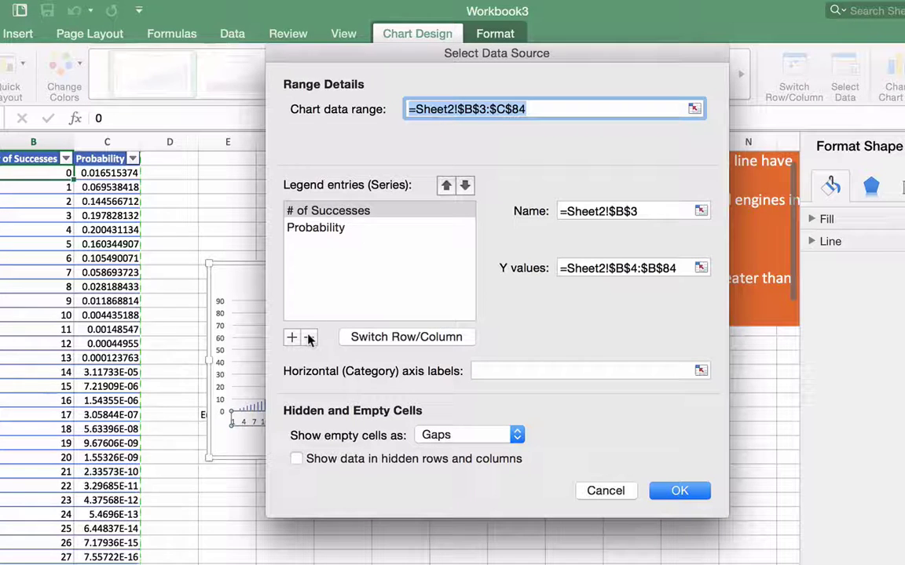
pyautogui.click(325, 211)
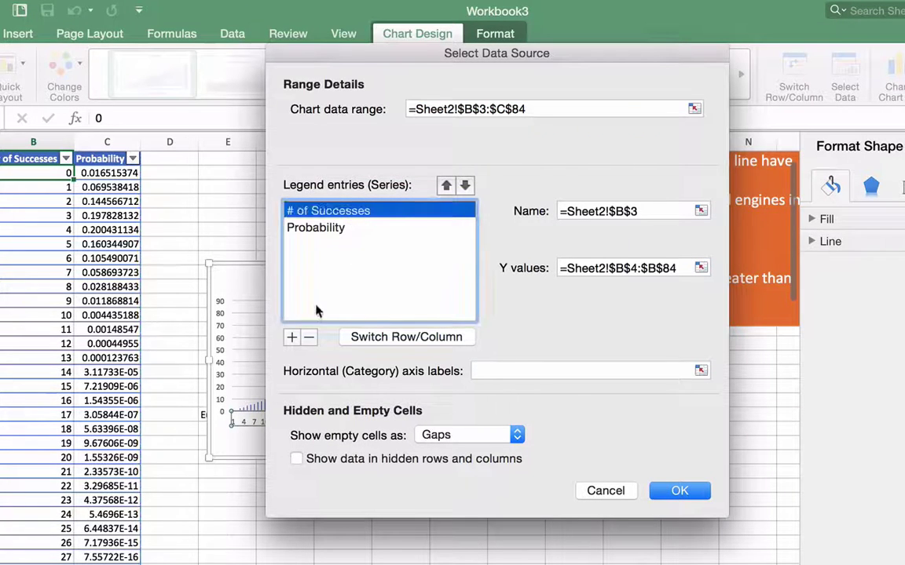
pyautogui.click(309, 338)
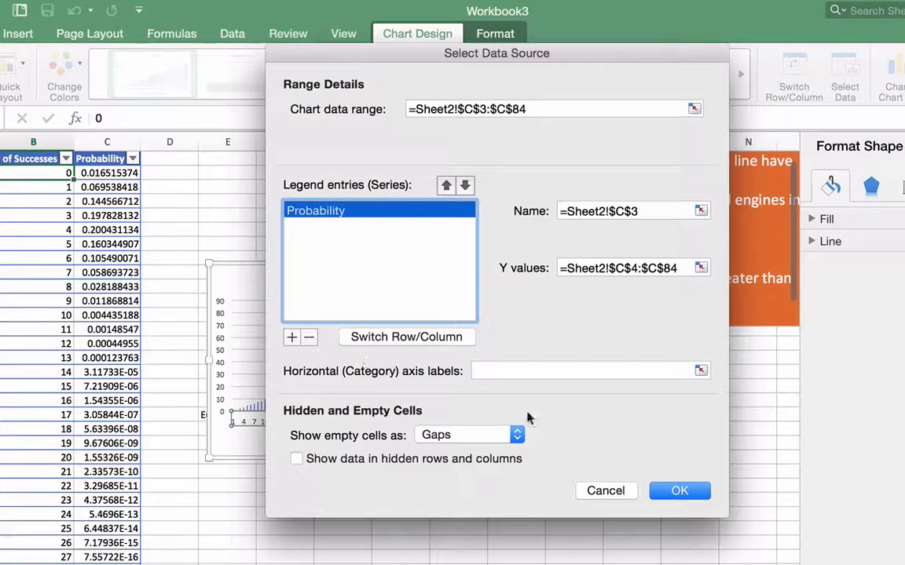
# Step: Apply the chart's data source change and enlarge the chart until it spans to about column N
pyautogui.click(674, 493)
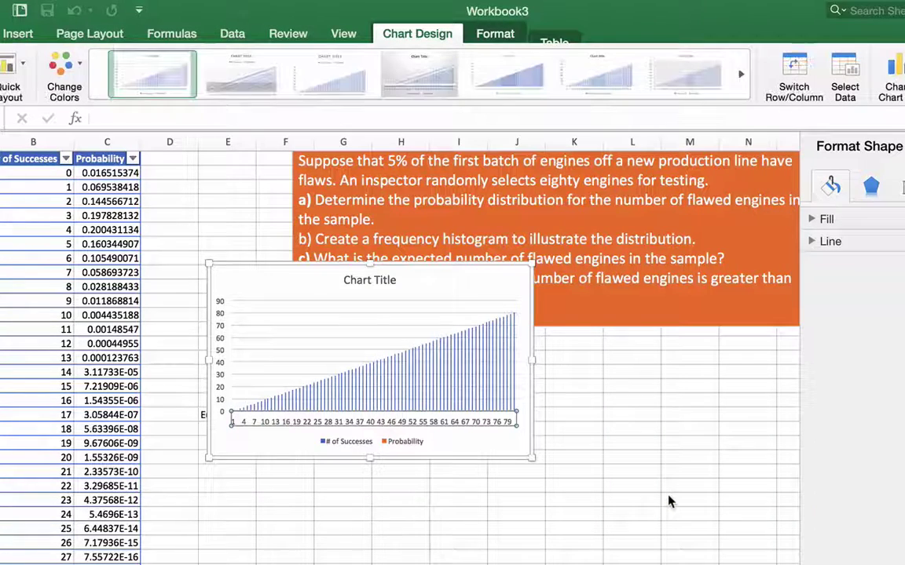
pyautogui.click(669, 496)
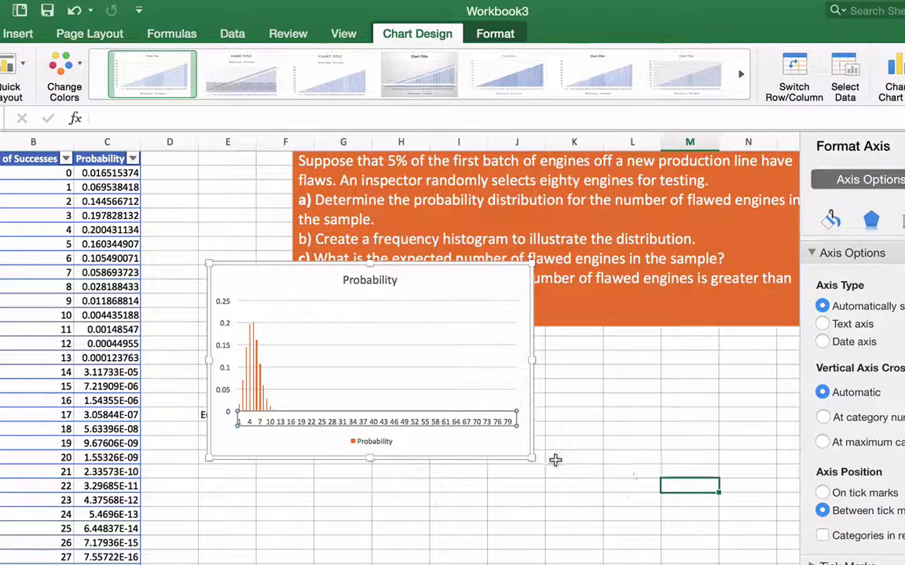
pyautogui.click(529, 460)
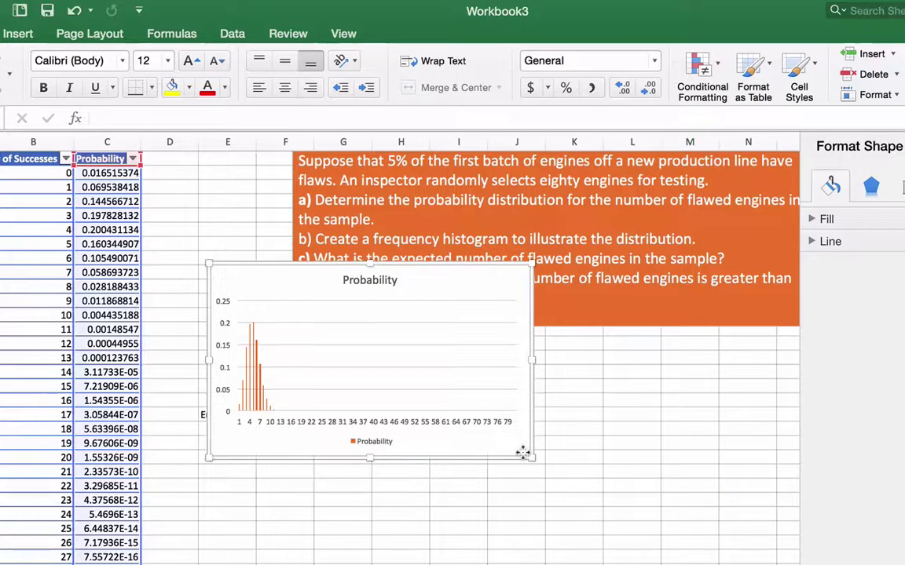
pyautogui.moveTo(529, 461); pyautogui.dragTo(782, 530)
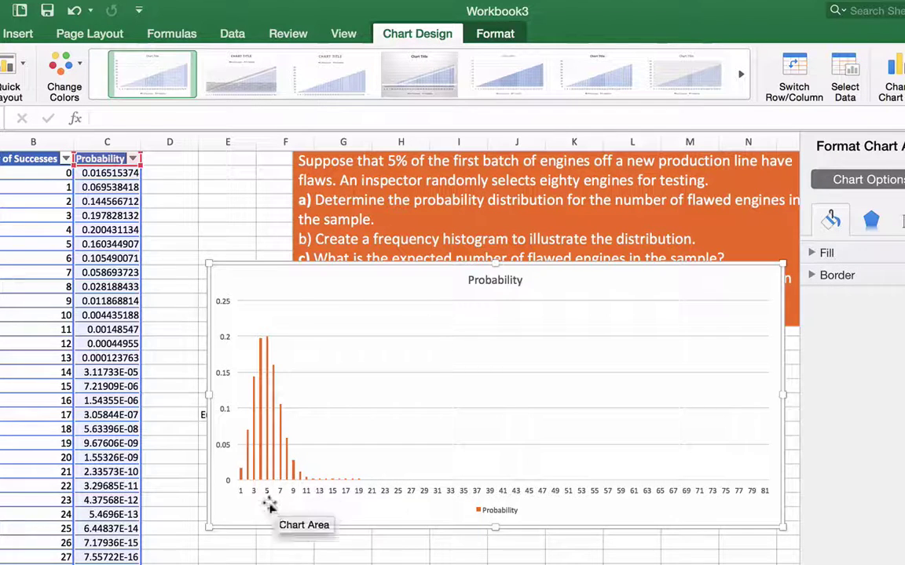
# Step: Compare the chart's bars around point 4 with the table's probability for 4 successes
pyautogui.moveTo(261, 392)
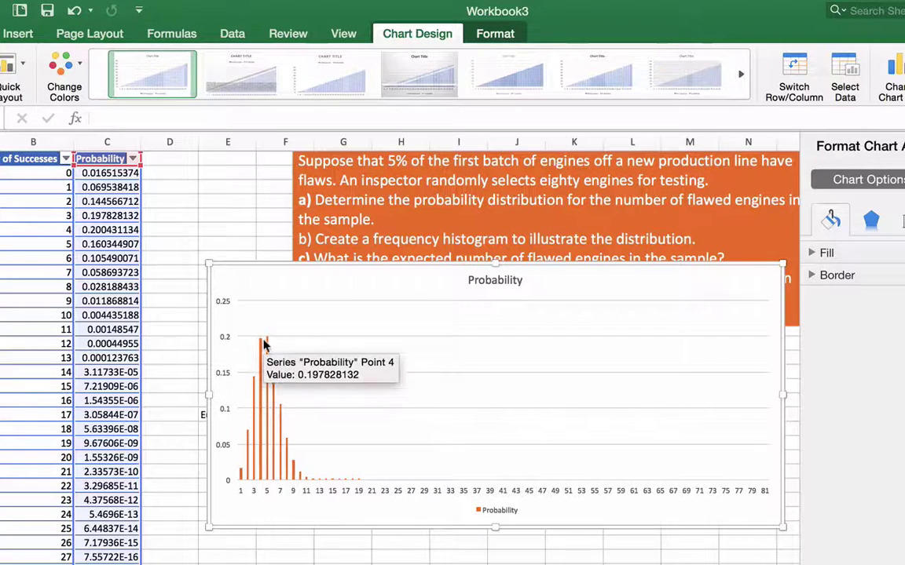
pyautogui.moveTo(268, 343)
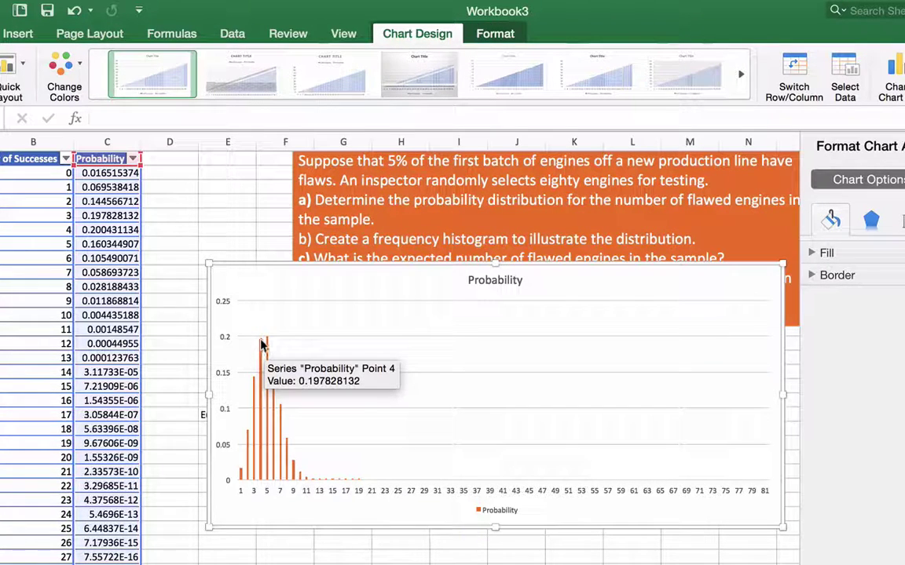
pyautogui.click(354, 562)
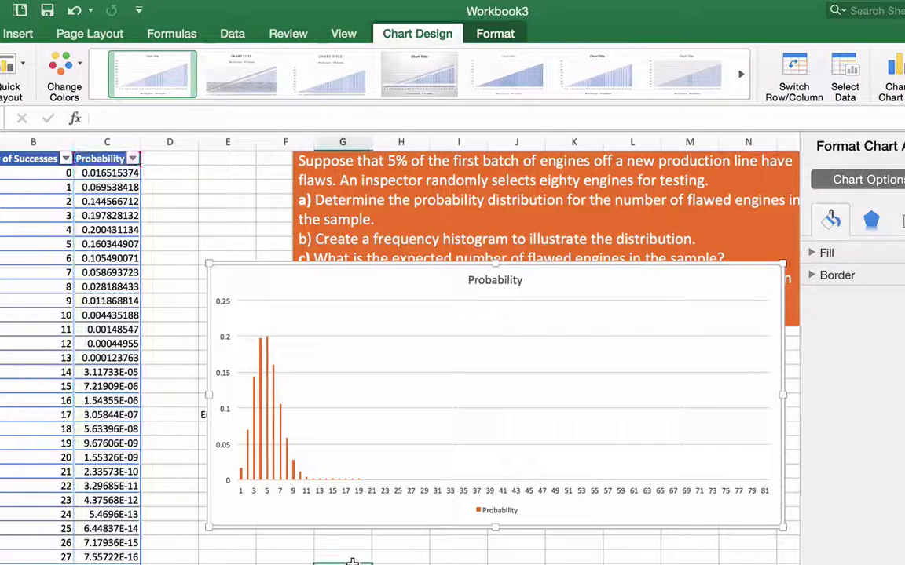
pyautogui.click(63, 230)
pyautogui.click(110, 229)
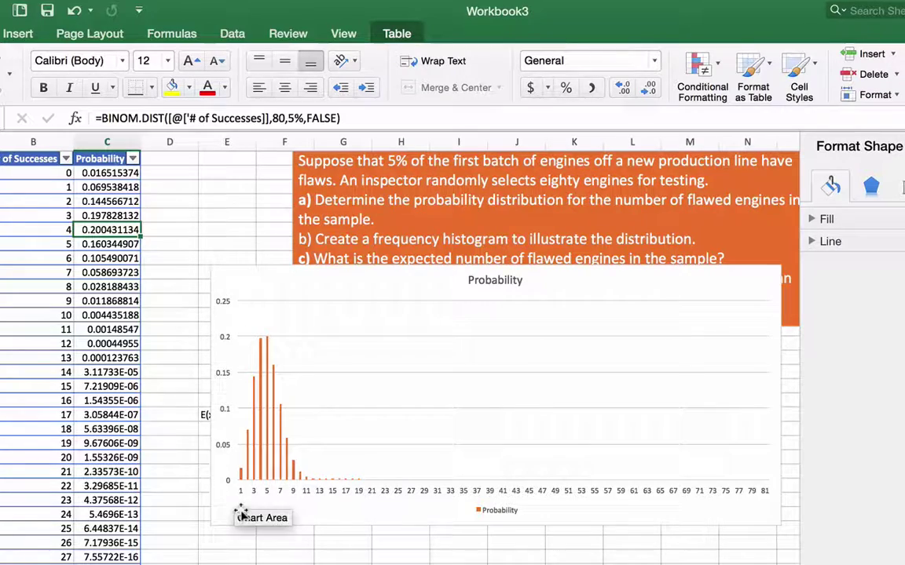
pyautogui.scroll(-5, 242, 515)
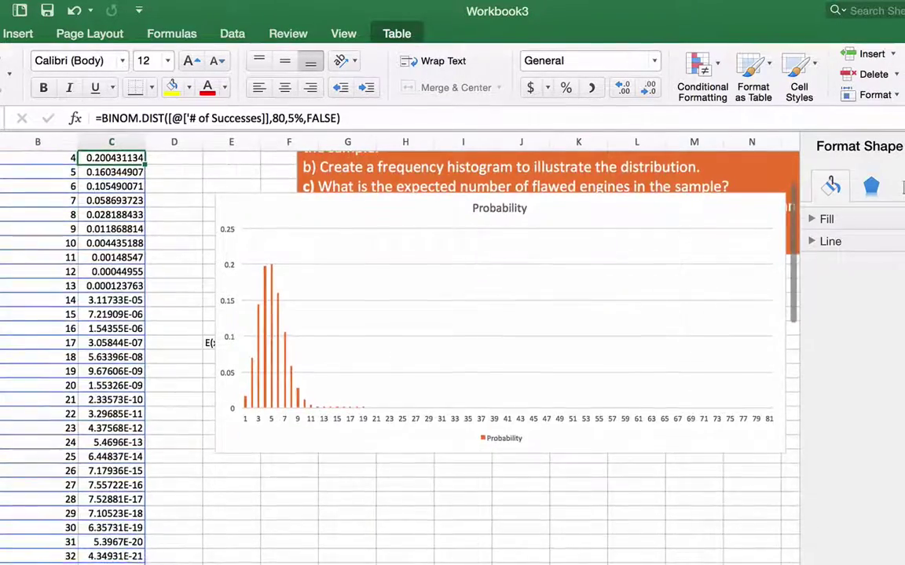
pyautogui.scroll(5, 439, 510)
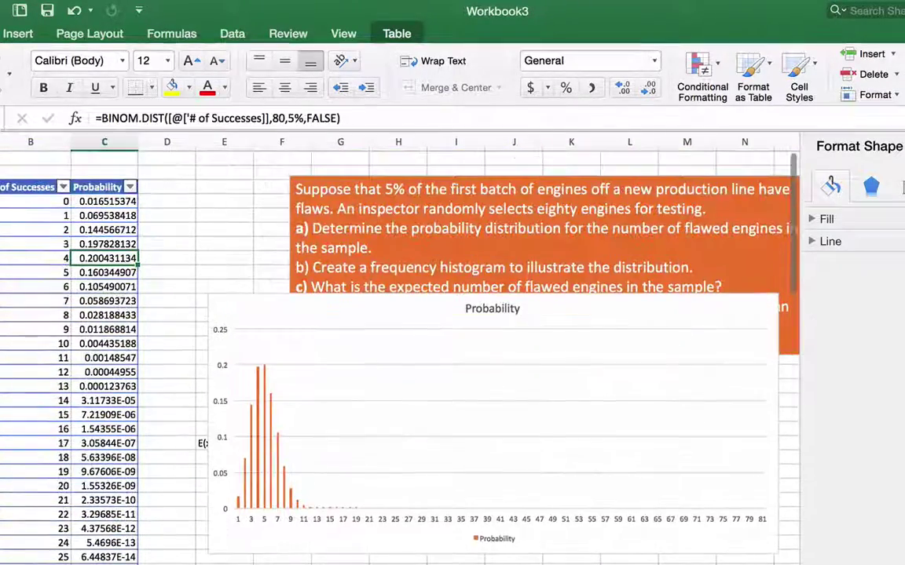
# Step: Delete the legend from the Probability chart
pyautogui.click(483, 542)
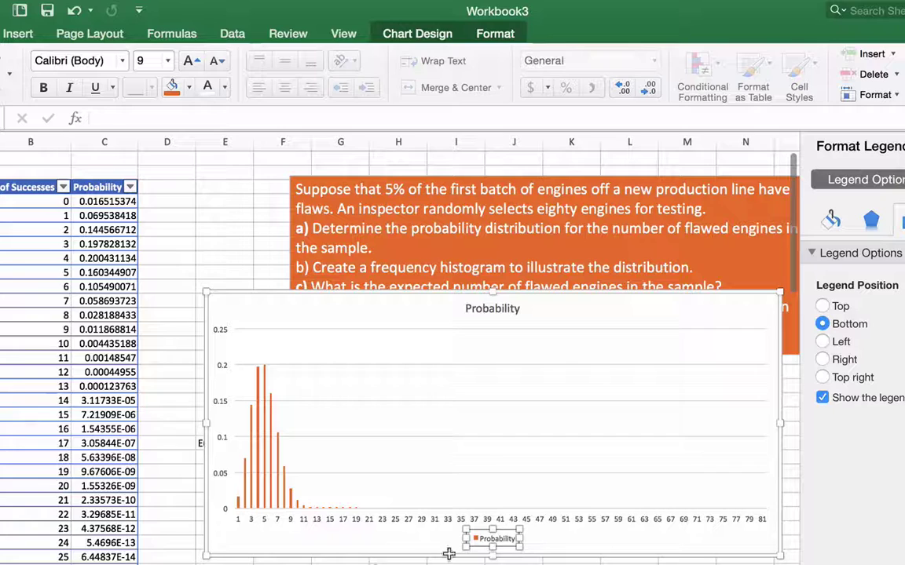
pyautogui.press('Delete')
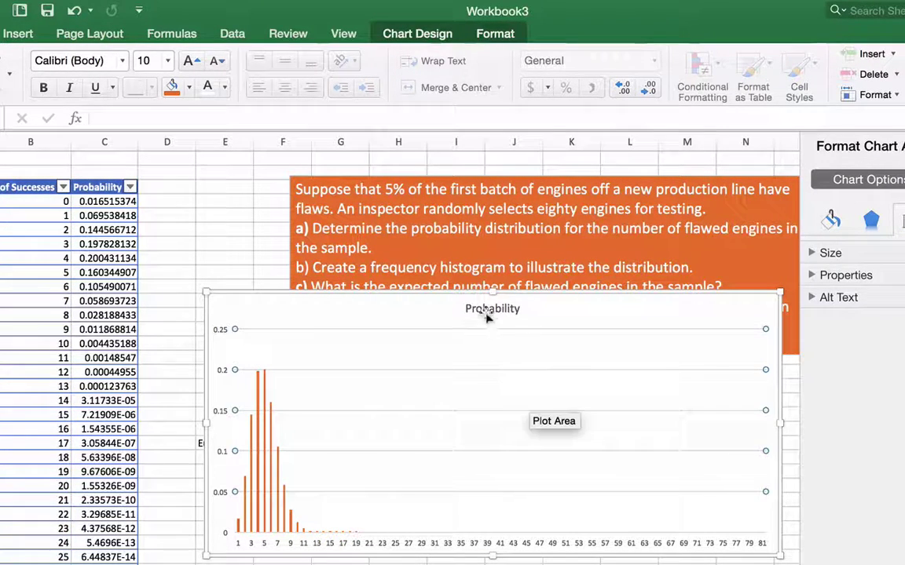
pyautogui.click(580, 329)
pyautogui.click(223, 547)
# Step: Move the chart clear of the orange problem text and the E(x) = np label, placing it below the text from about column K
pyautogui.scroll(-7, 366, 441)
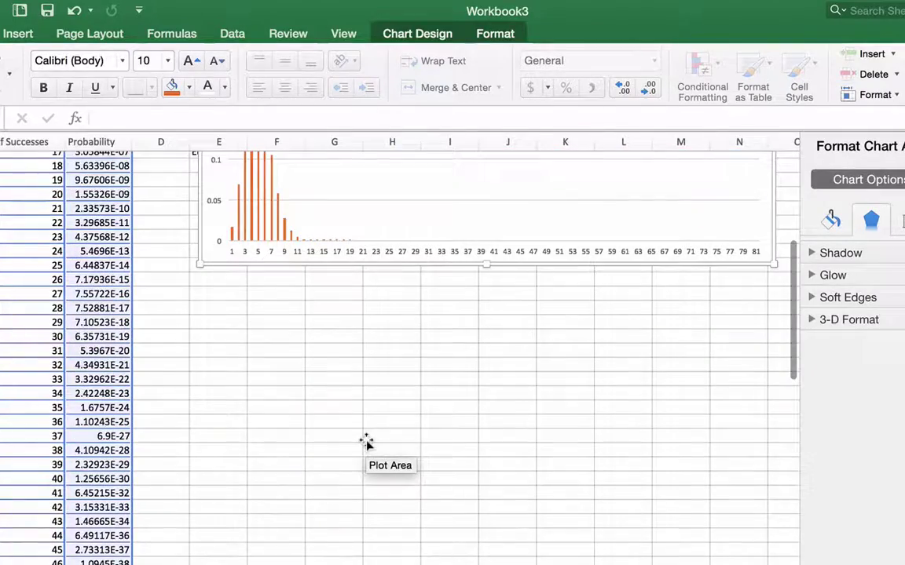
pyautogui.click(366, 441)
pyautogui.scroll(10, 365, 441)
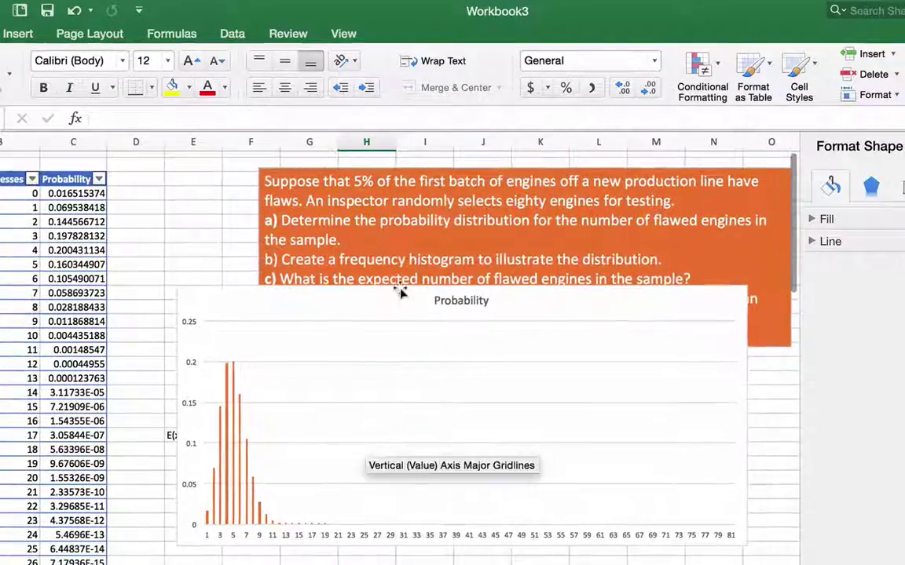
pyautogui.moveTo(394, 301); pyautogui.dragTo(772, 427)
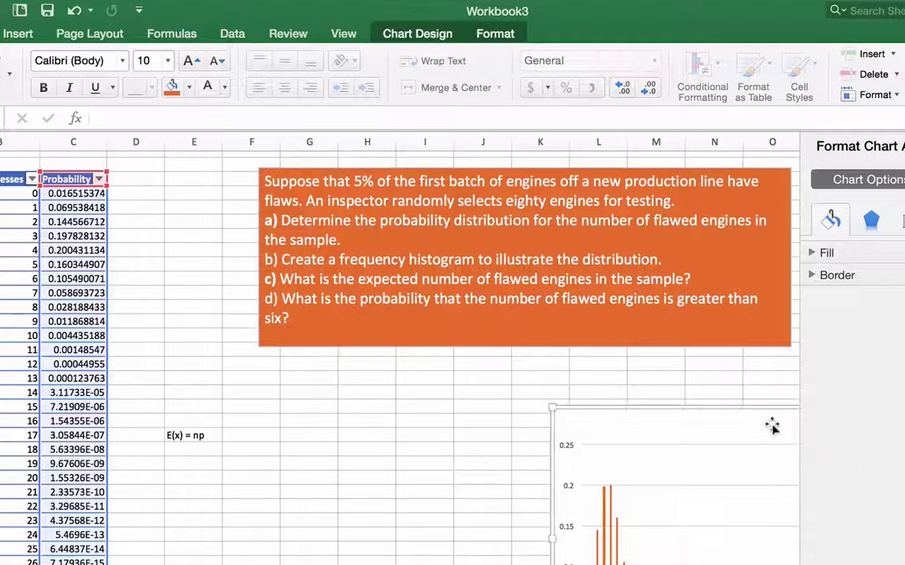
pyautogui.click(345, 450)
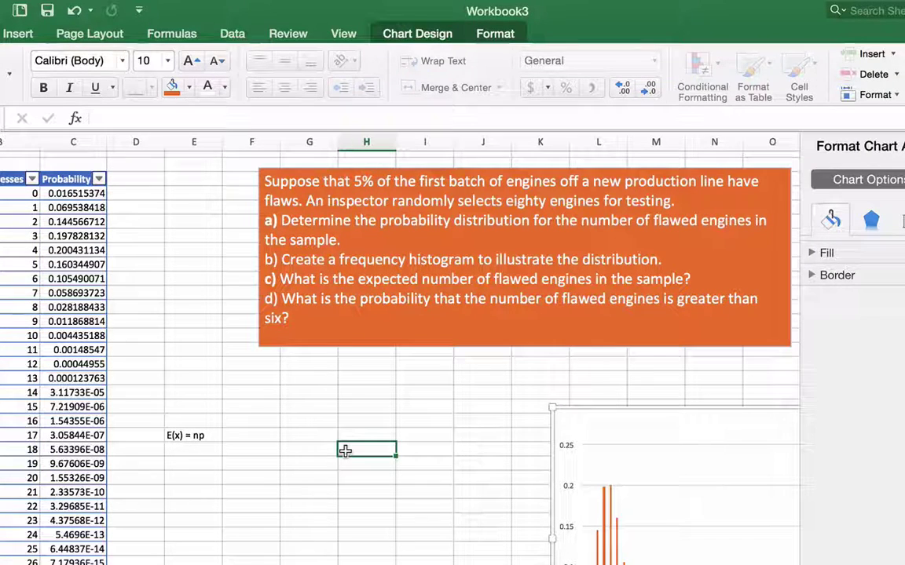
# Step: Enter the expected value formula =80*0.05 in cell F21, beside the E(x) = np label
pyautogui.doubleClick(234, 435)
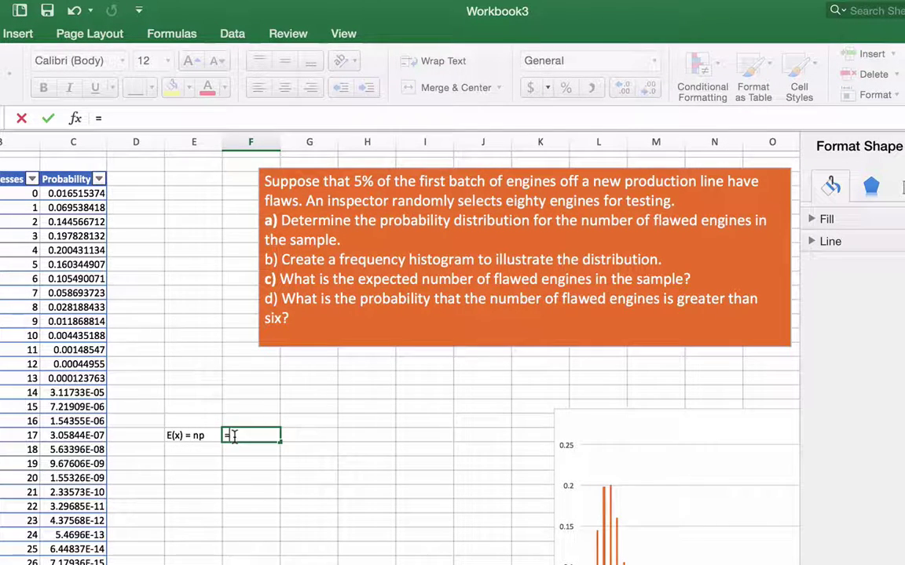
pyautogui.write('=80*')
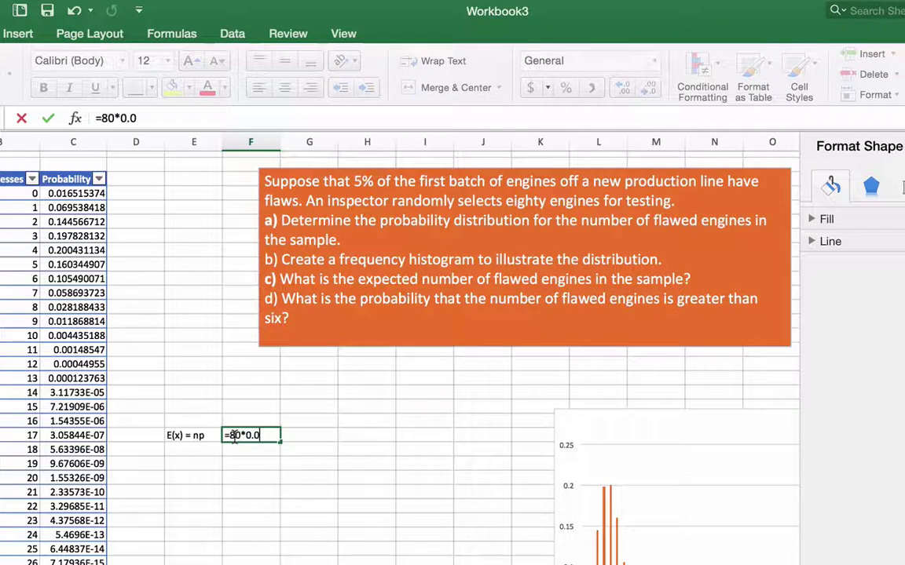
pyautogui.press('Return')
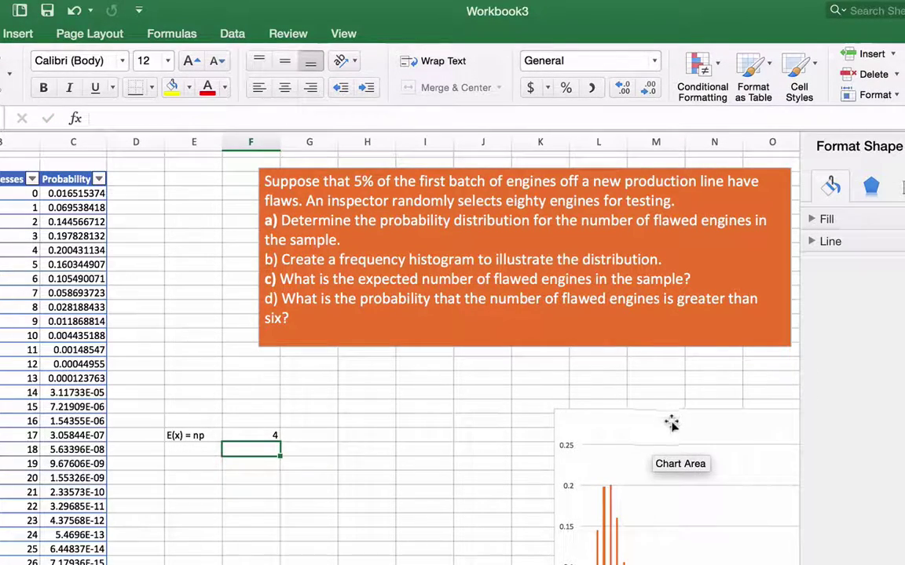
# Step: Move the chart up over the problem text and examine its bars alongside the table row for 20 successes
pyautogui.moveTo(672, 418); pyautogui.dragTo(354, 163)
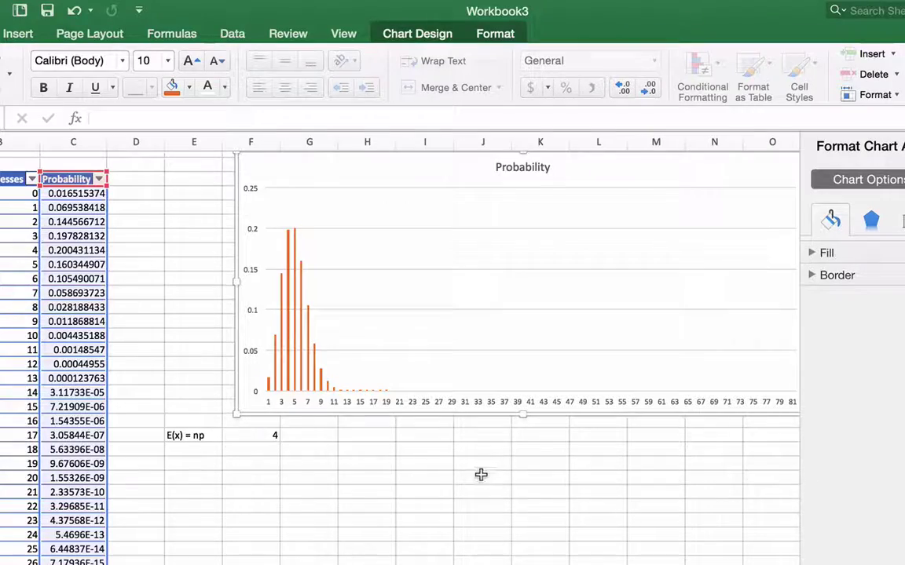
pyautogui.scroll(-5, 353, 485)
pyautogui.scroll(-5, 353, 485)
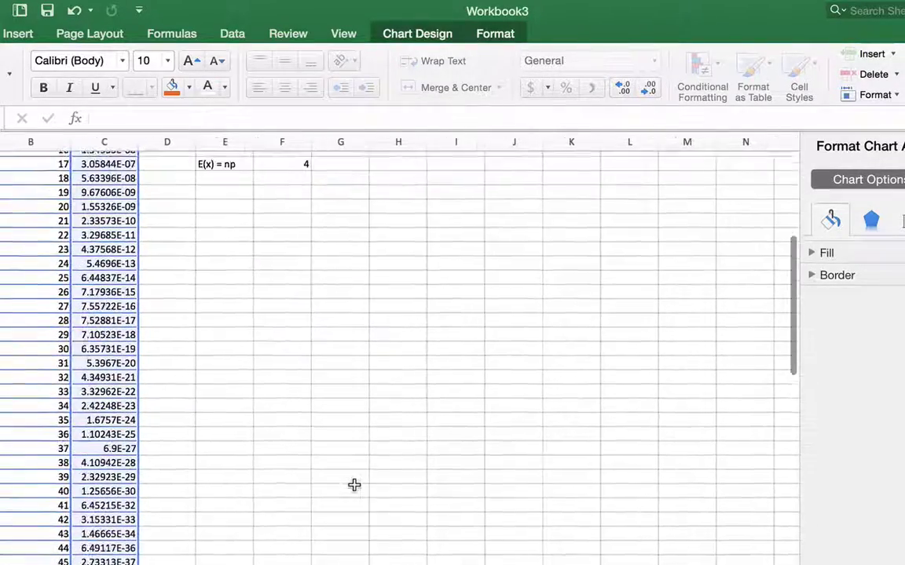
pyautogui.scroll(6, 353, 485)
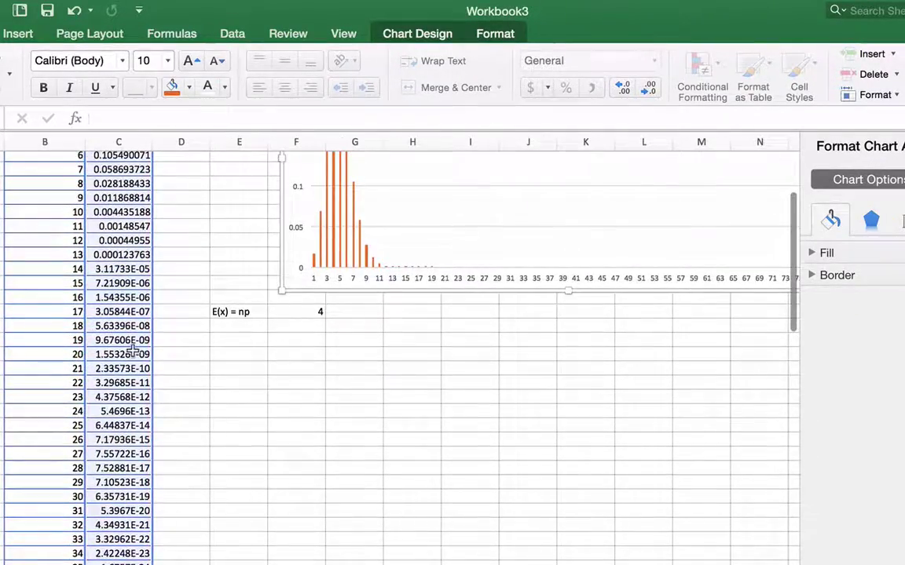
pyautogui.click(126, 364)
pyautogui.click(124, 355)
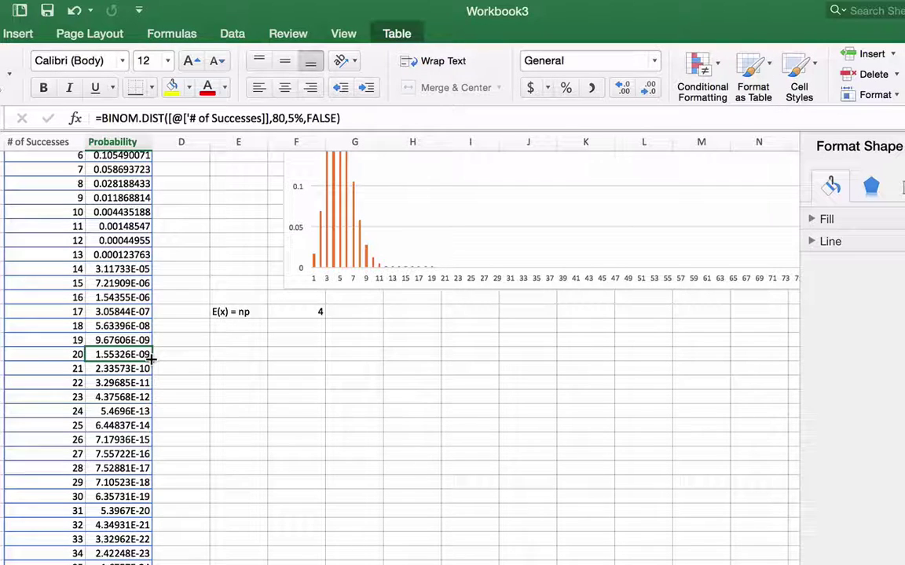
pyautogui.click(48, 355)
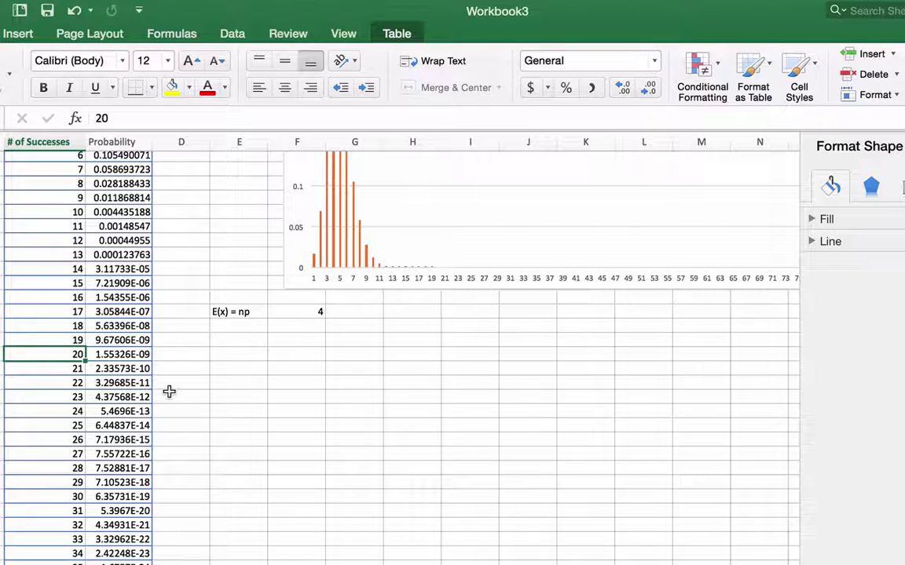
pyautogui.scroll(5, 288, 402)
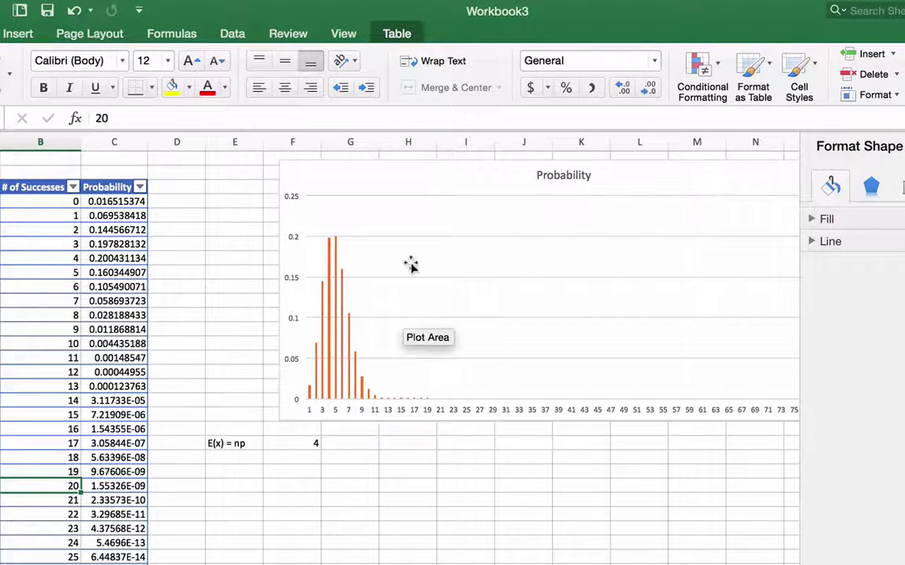
# Step: Move the chart below the orange problem text, just beyond the expected value in column F
pyautogui.click(389, 195)
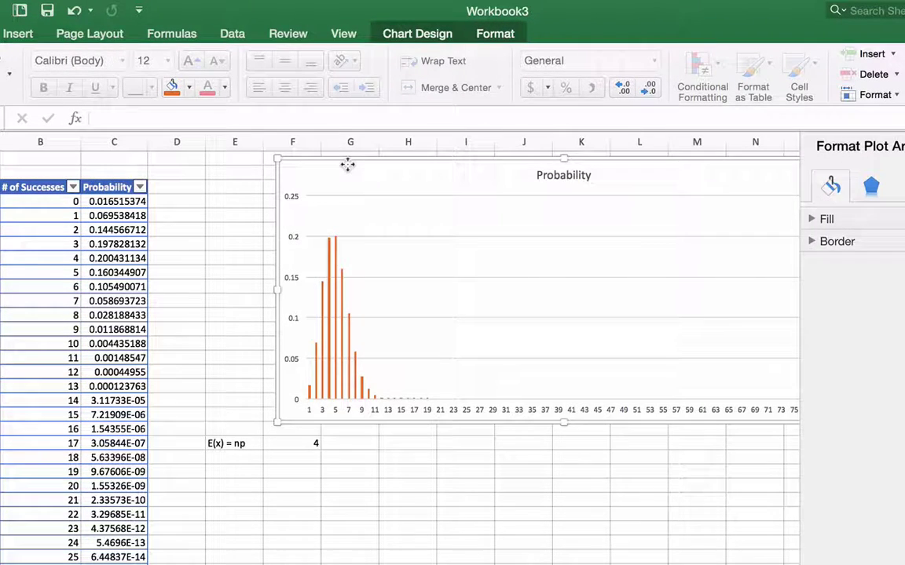
pyautogui.moveTo(347, 169); pyautogui.dragTo(410, 415)
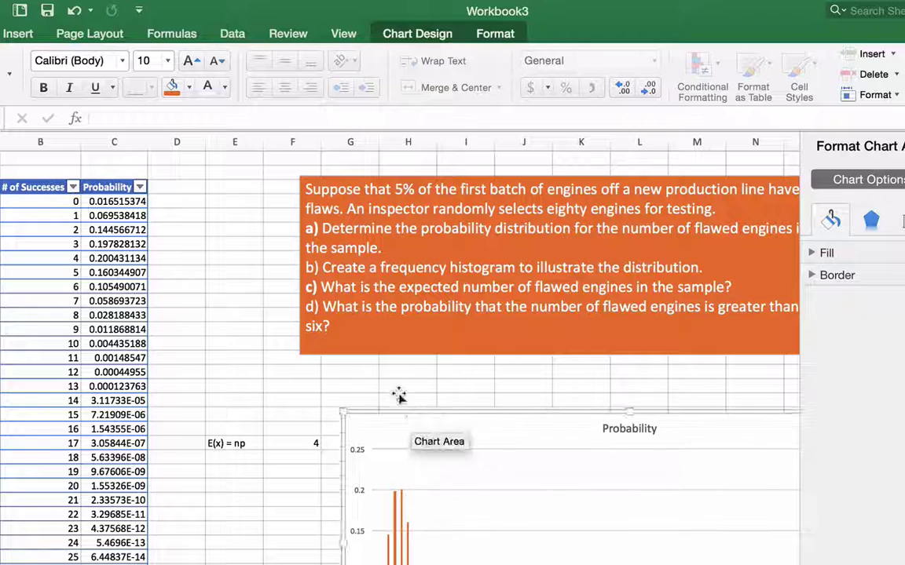
pyautogui.scroll(-3, 346, 353)
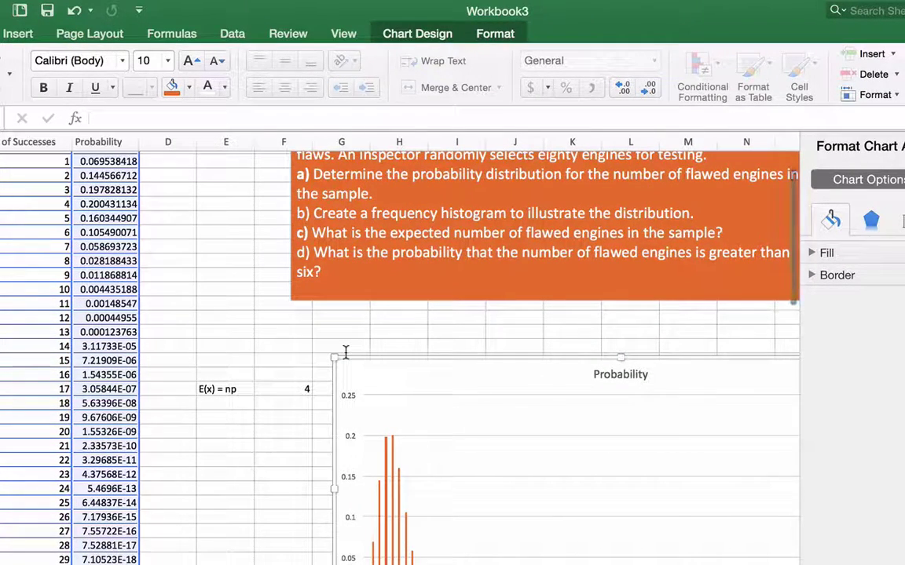
# Step: Enter the label "Greater than 6" in cell E24 and autofit column E to its contents
pyautogui.click(216, 432)
pyautogui.write('Gr')
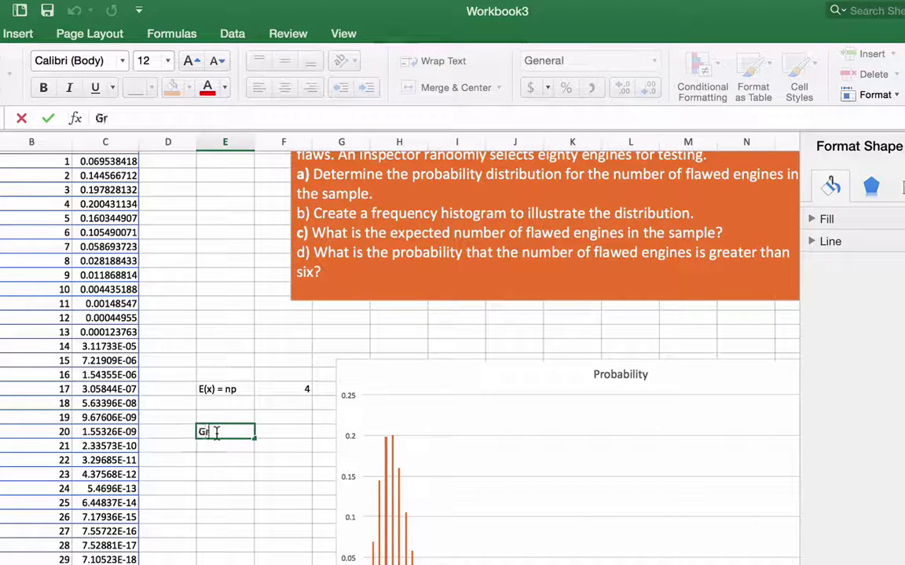
pyautogui.write('eater')
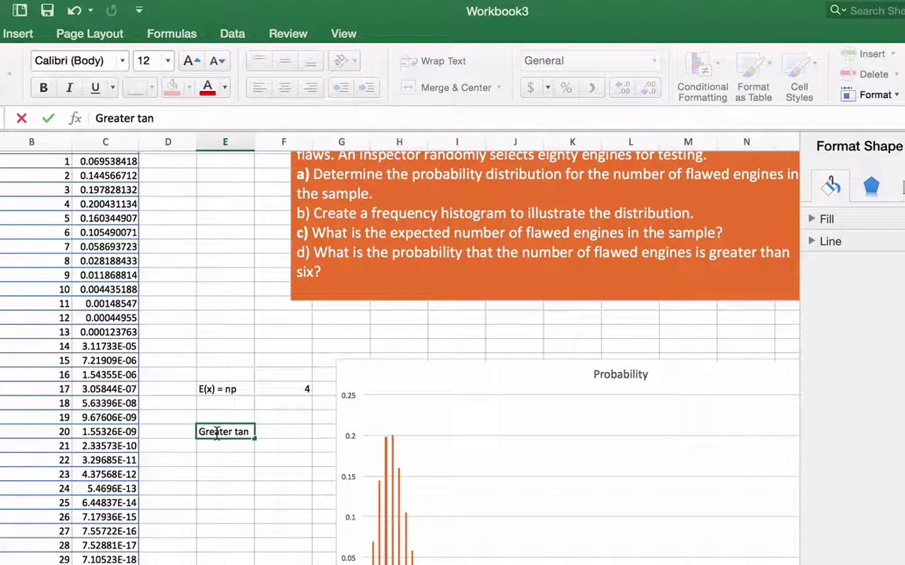
pyautogui.write(' than 6')
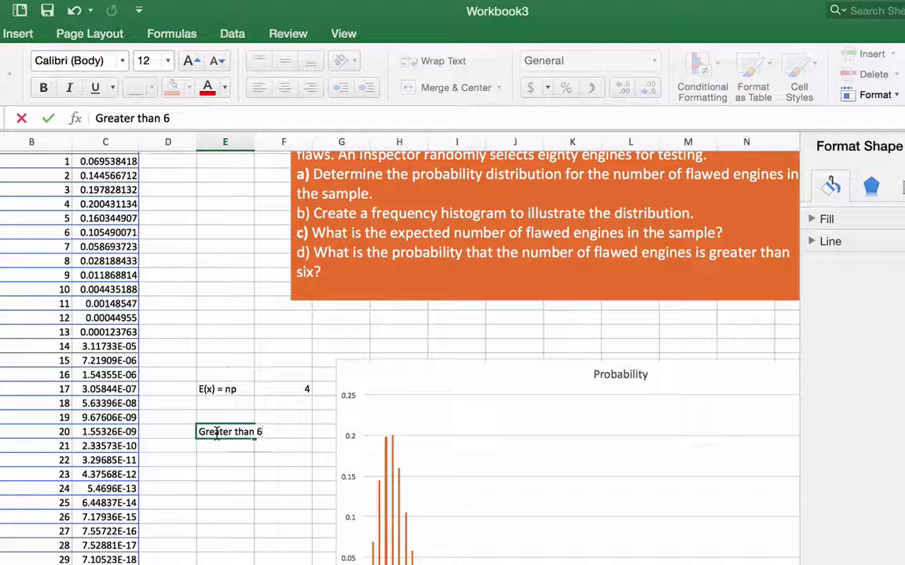
pyautogui.press('Return')
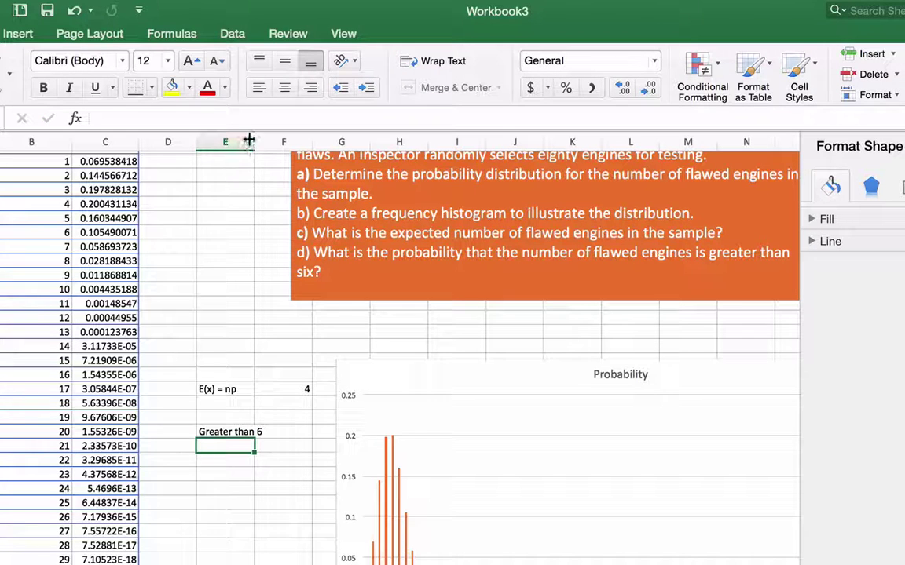
pyautogui.doubleClick(249, 140)
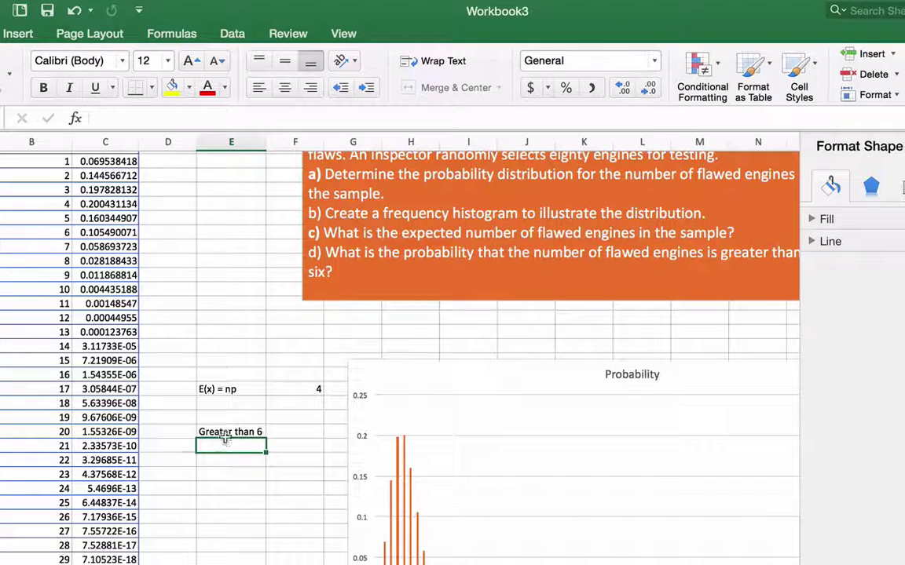
# Step: Enter the formula =SUM(C11:C84) in cell E25, beneath the "Greater than 6" label, to total the probabilities above six successes
pyautogui.doubleClick(222, 441)
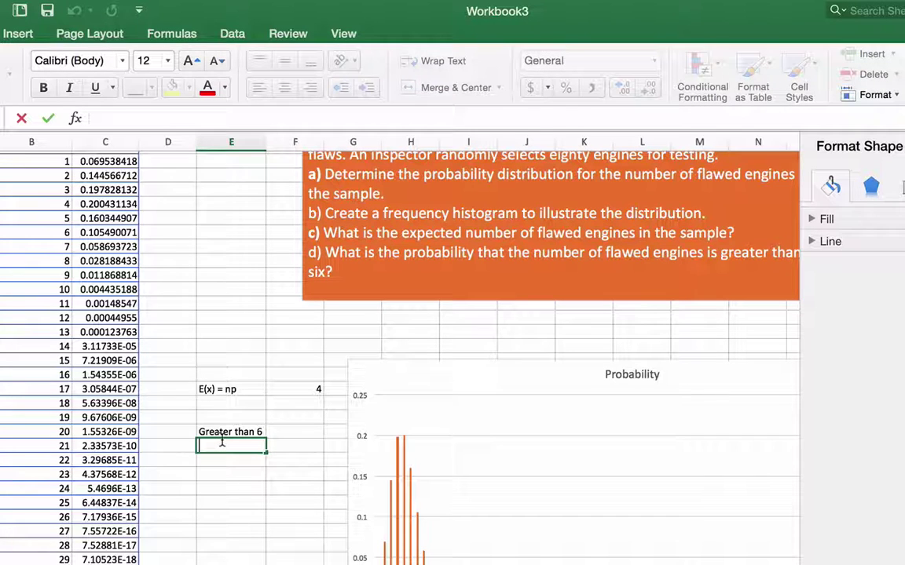
pyautogui.write('=')
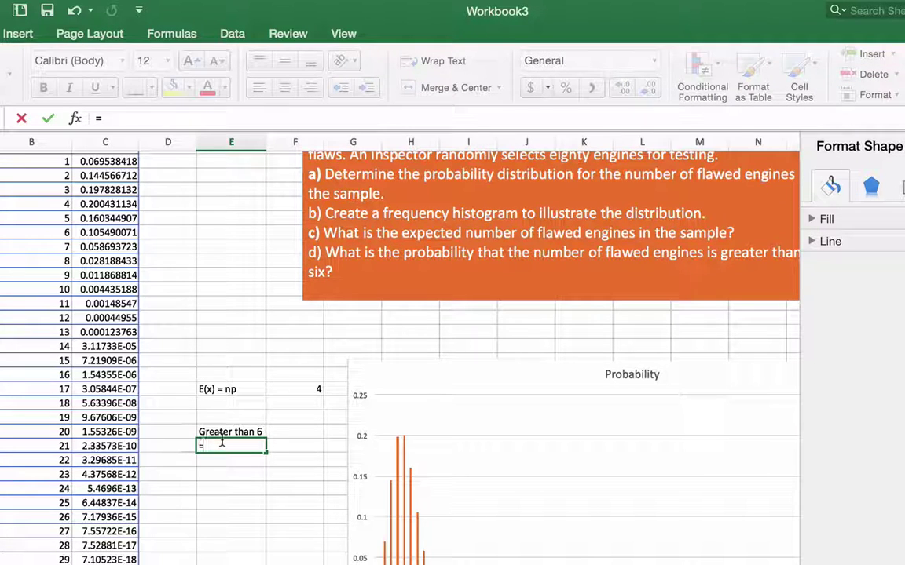
pyautogui.write('S')
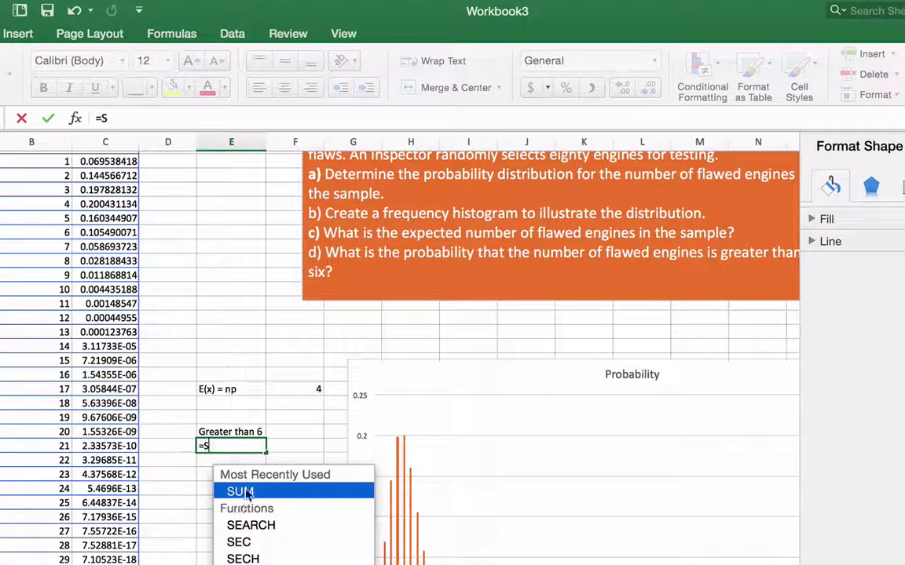
pyautogui.doubleClick(247, 492)
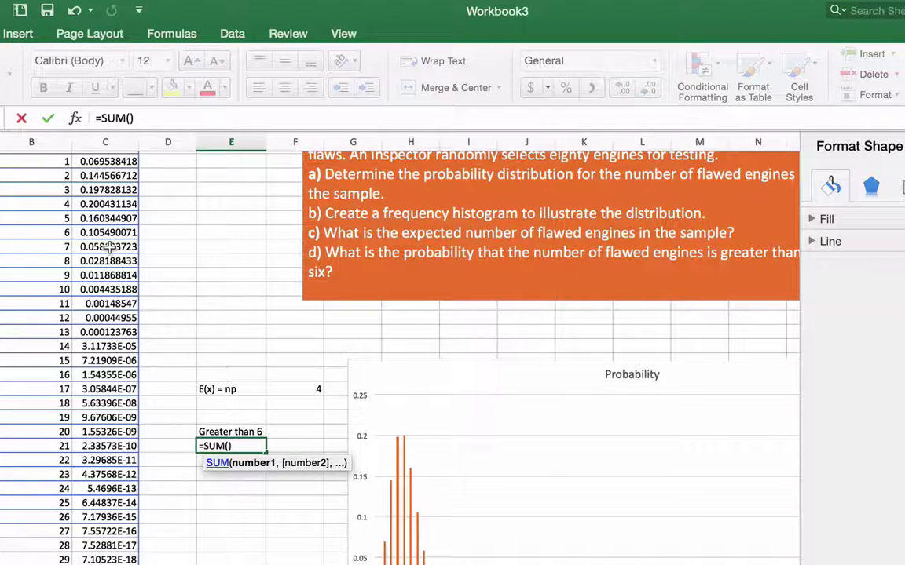
pyautogui.moveTo(108, 304); pyautogui.dragTo(112, 556)
pyautogui.press('Return')
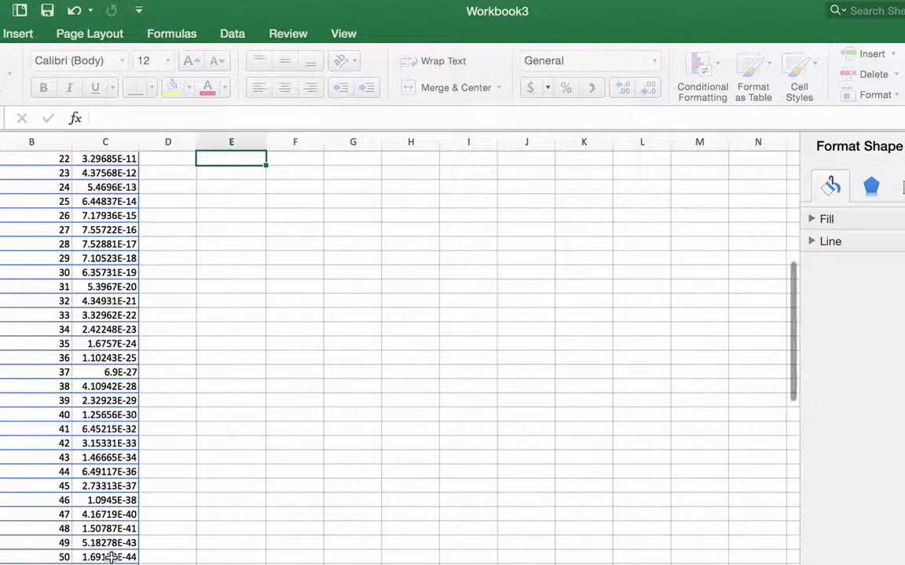
pyautogui.scroll(5, 248, 499)
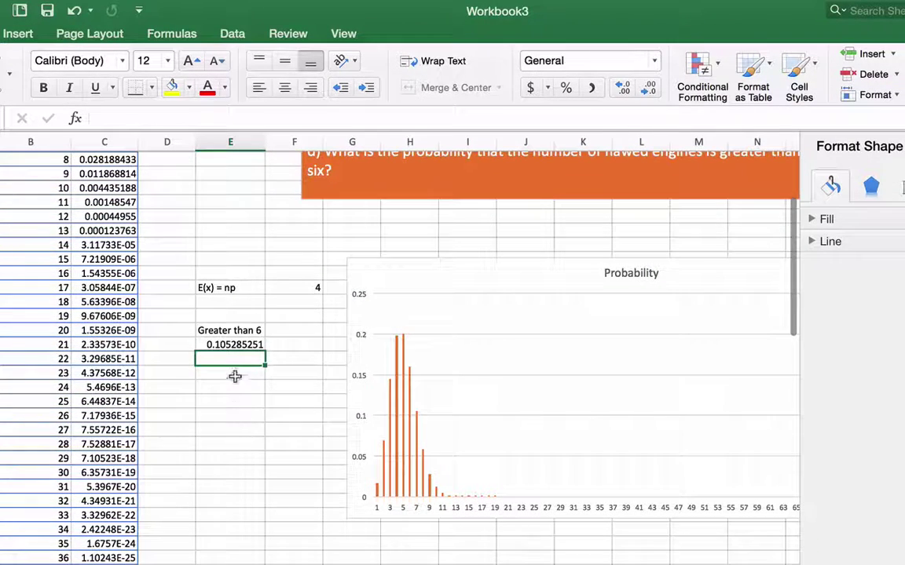
pyautogui.click(232, 347)
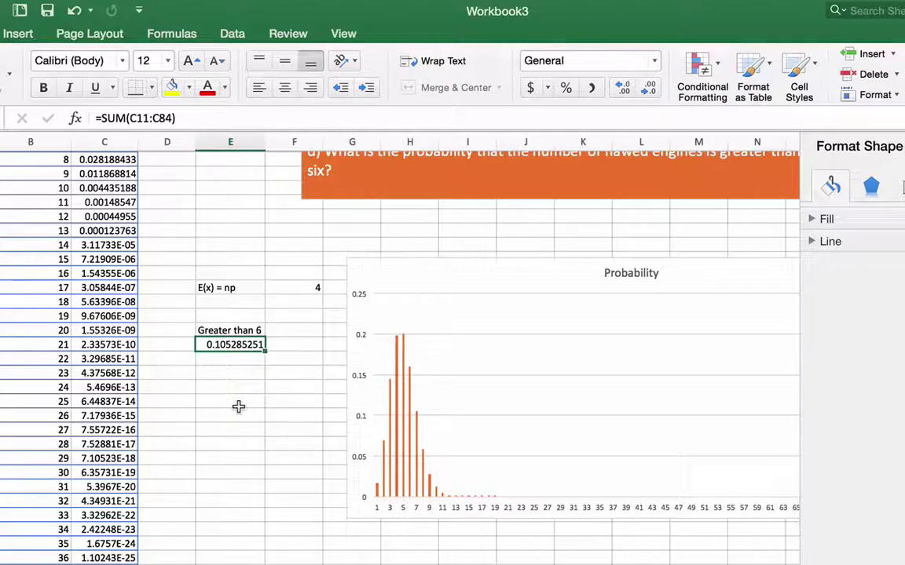
# Step: Set the Probability chart's horizontal axis labels to the table's # of Successes column, using =Table2['# of Successes]
pyautogui.scroll(5, 238, 406)
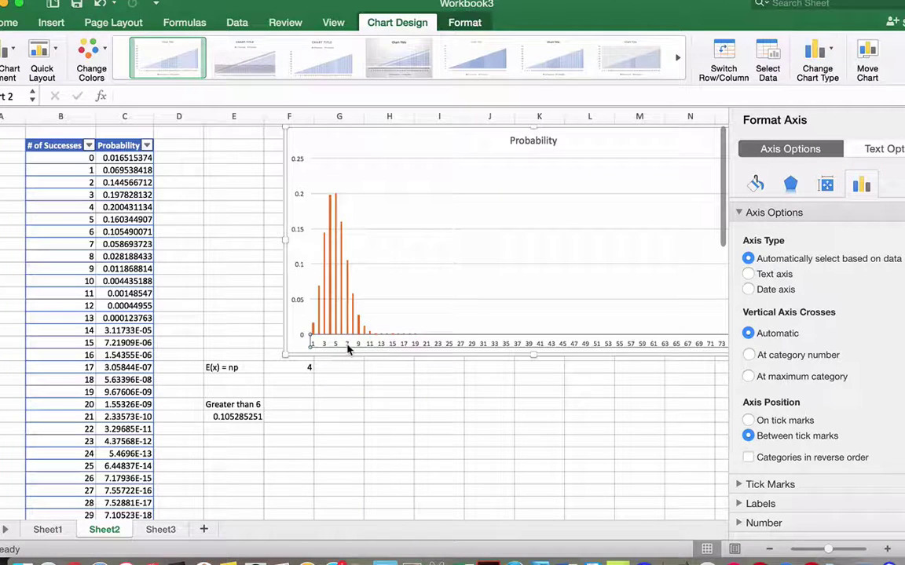
pyautogui.click(767, 65)
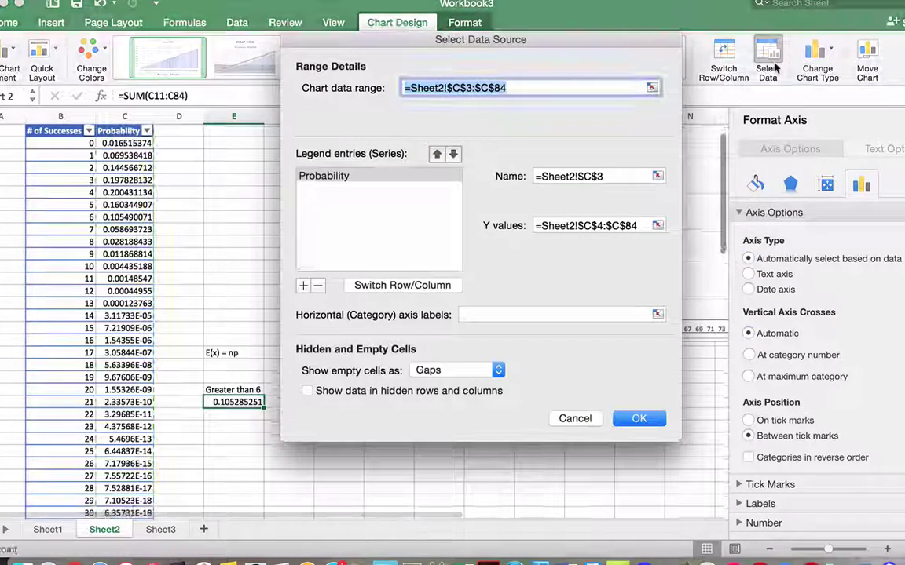
pyautogui.click(658, 314)
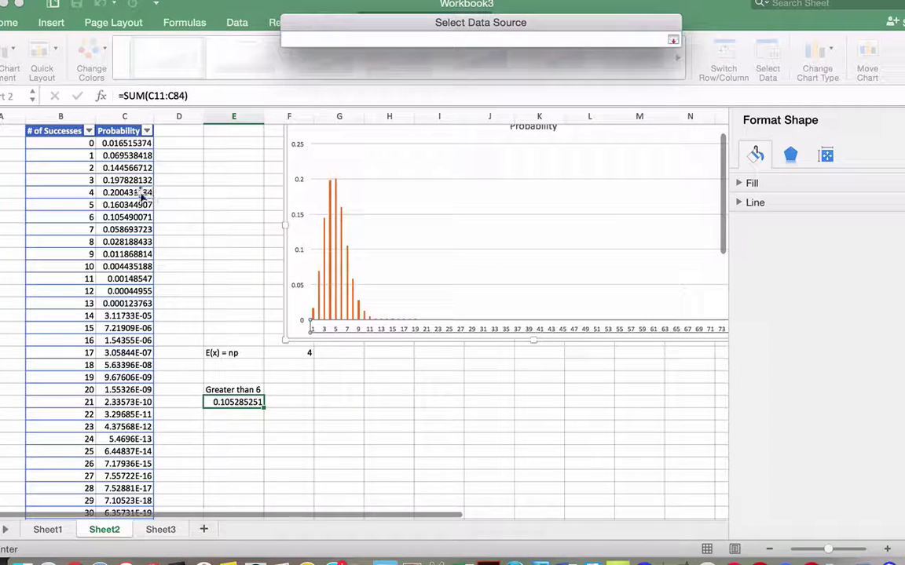
pyautogui.scroll(2, 123, 169)
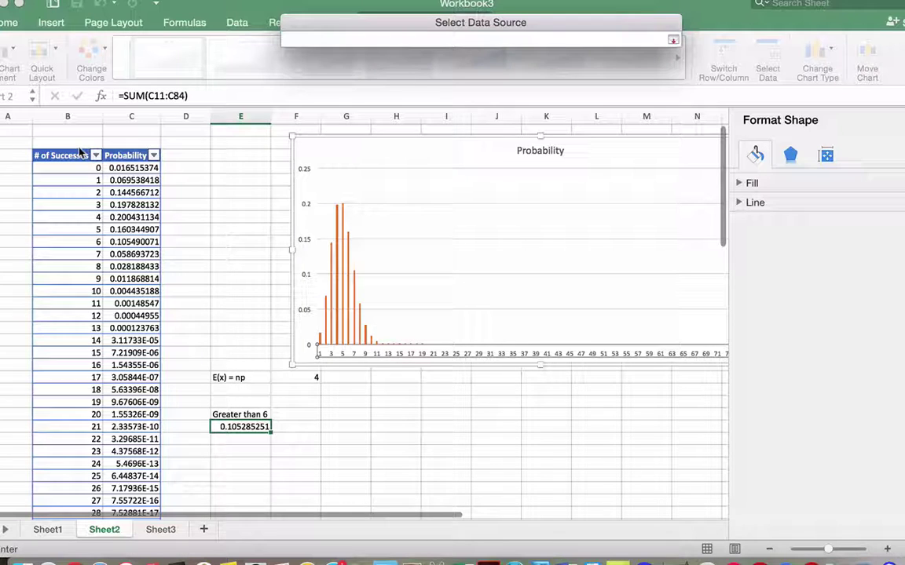
pyautogui.click(78, 154)
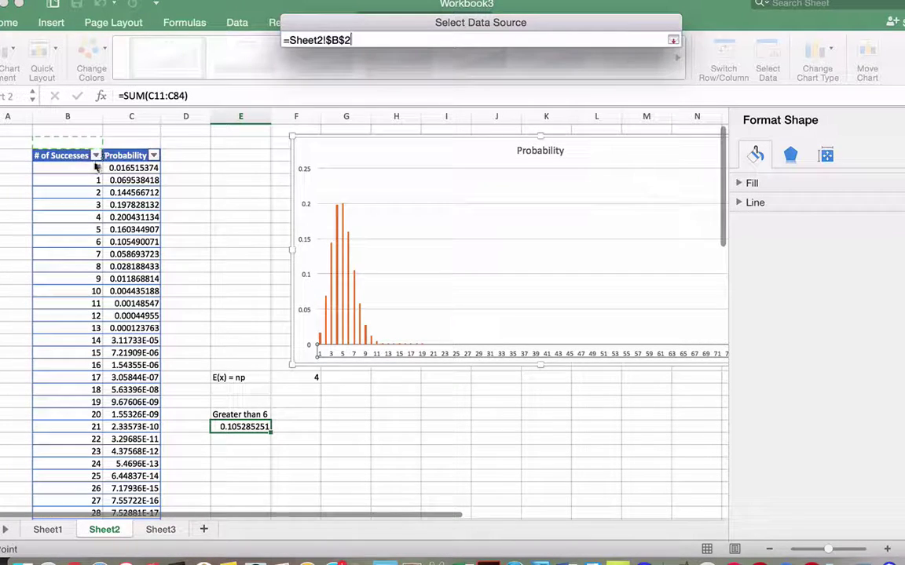
pyautogui.click(82, 154)
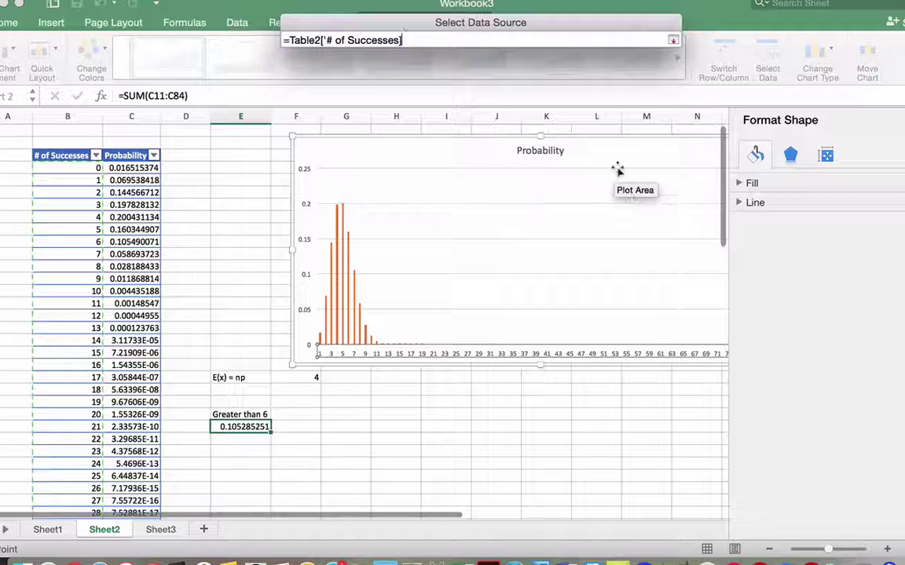
pyautogui.press('Return')
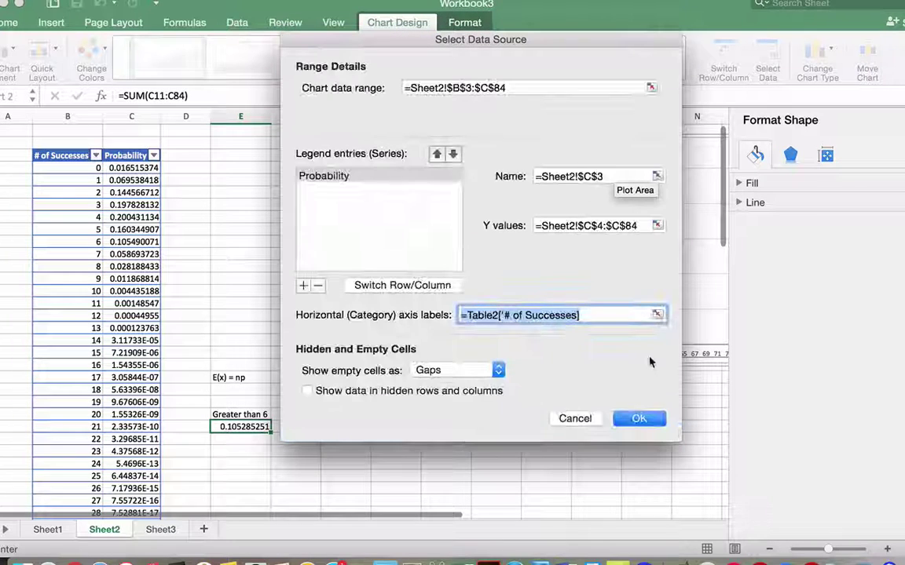
pyautogui.click(638, 418)
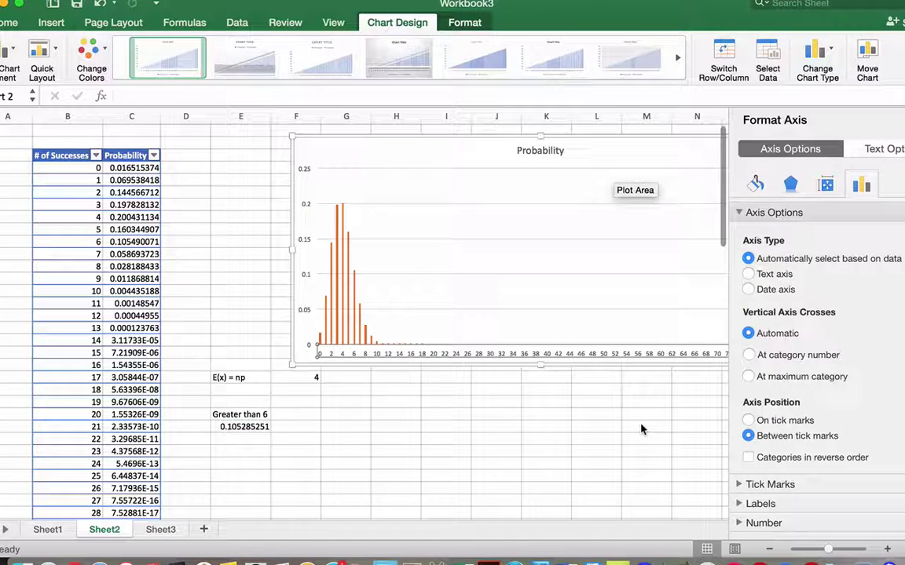
pyautogui.click(351, 418)
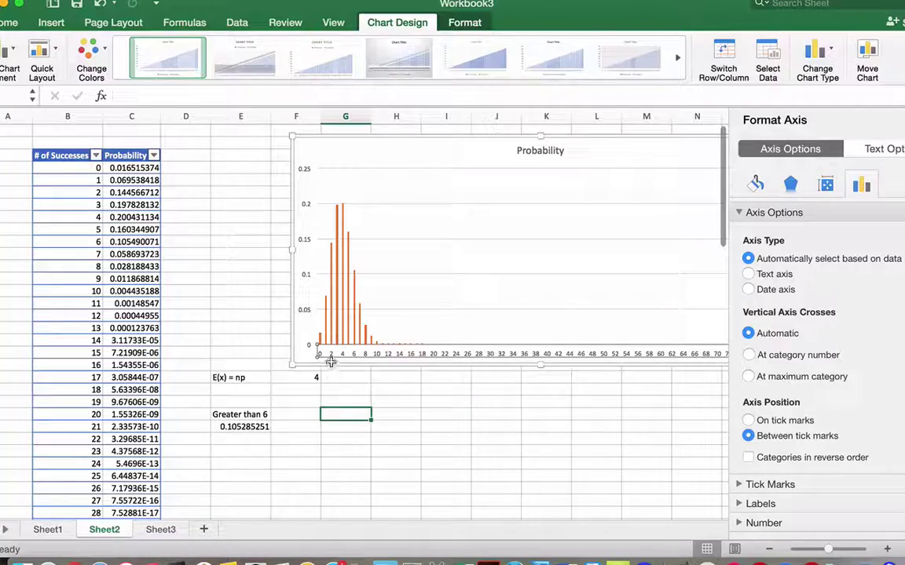
# Step: Examine the chart's bars for 0, 3 and 4 successes against the table's probabilities and the expected value beside E(x) = np
pyautogui.moveTo(319, 344)
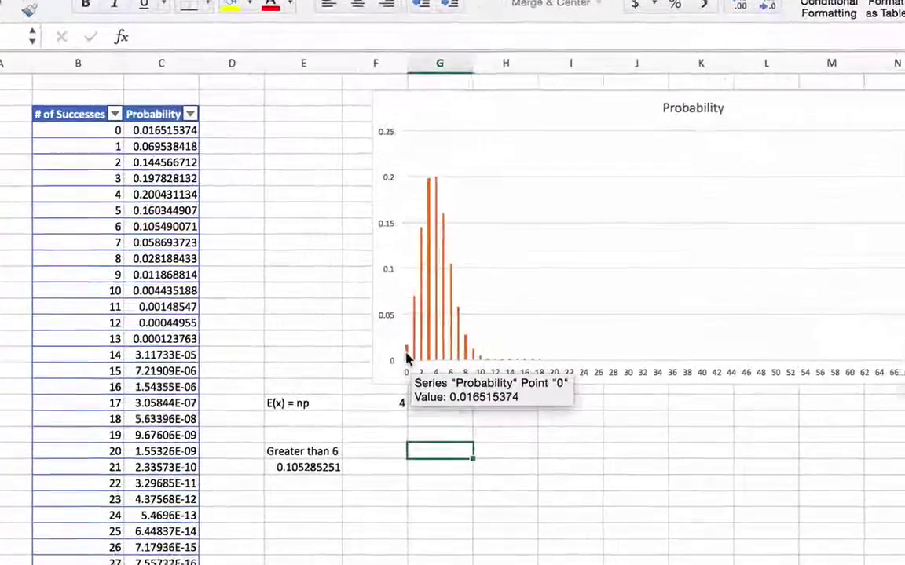
pyautogui.click(320, 343)
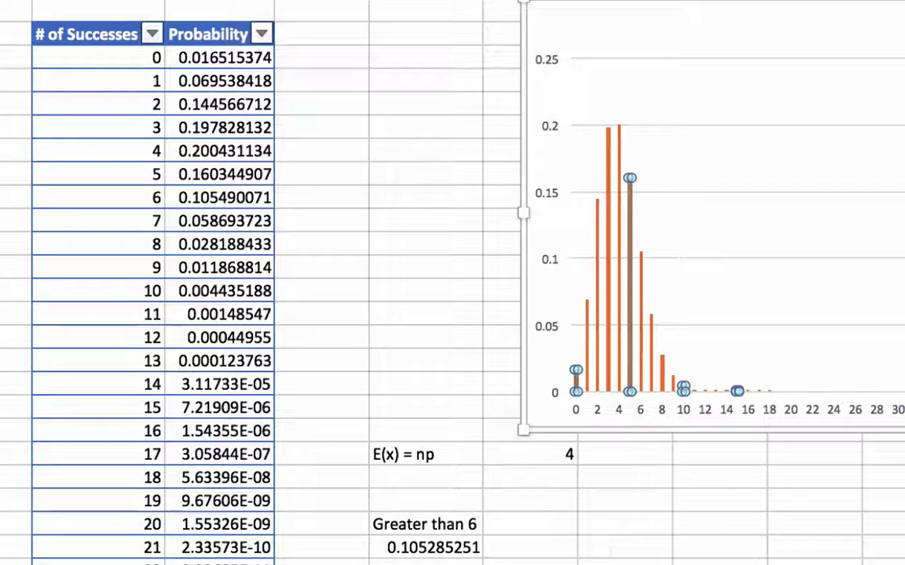
pyautogui.click(668, 524)
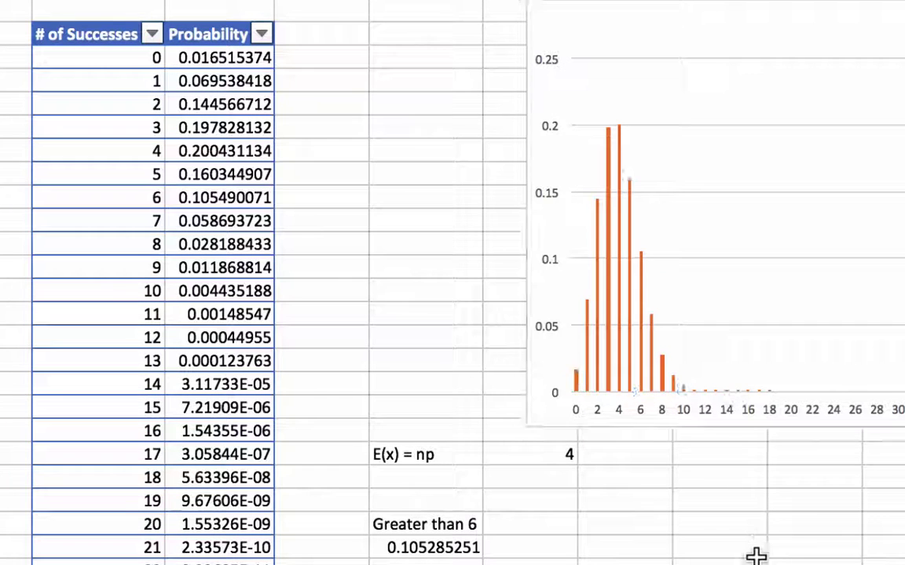
pyautogui.click(576, 388)
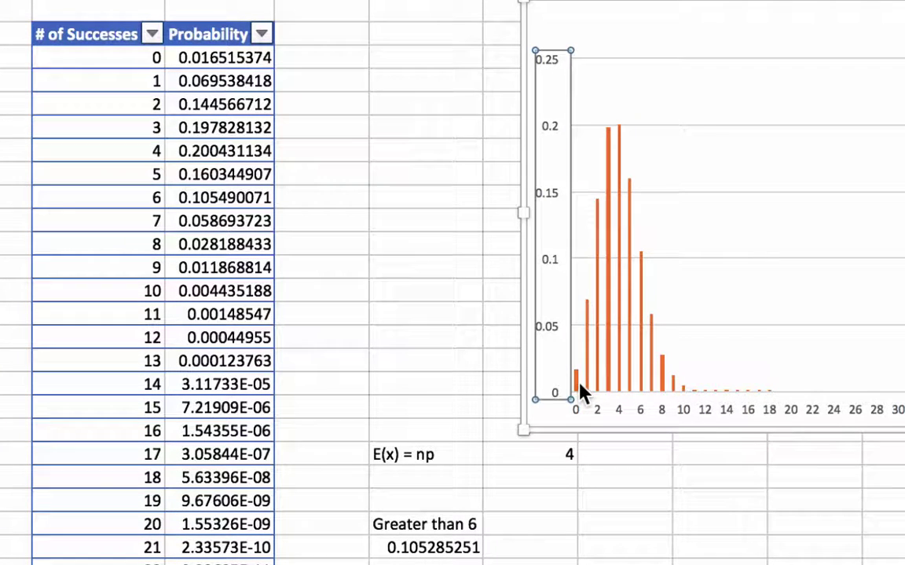
pyautogui.moveTo(578, 389)
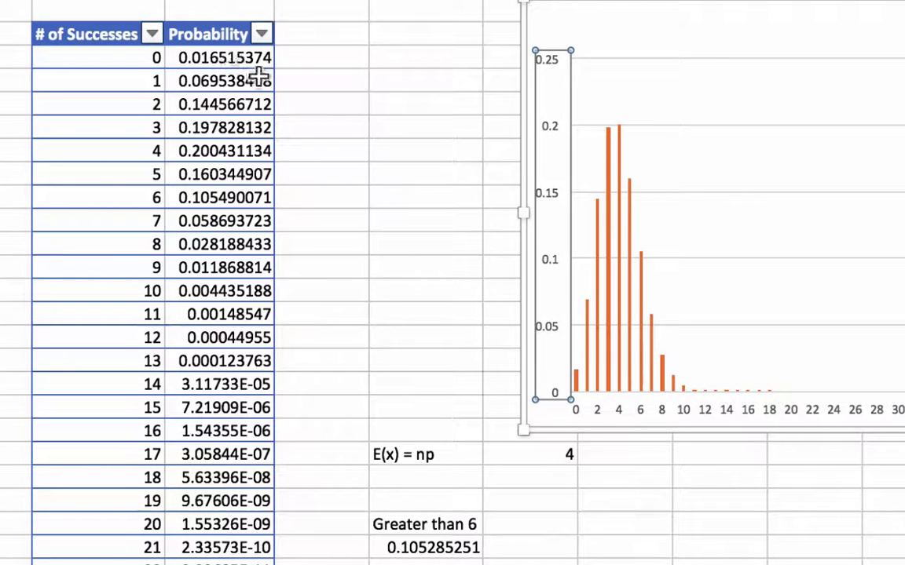
pyautogui.moveTo(618, 293)
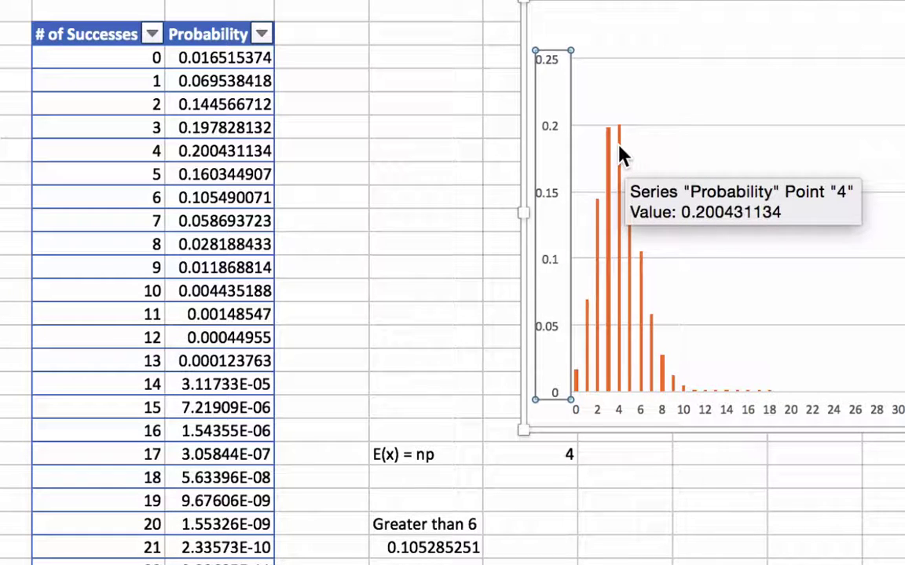
pyautogui.click(556, 457)
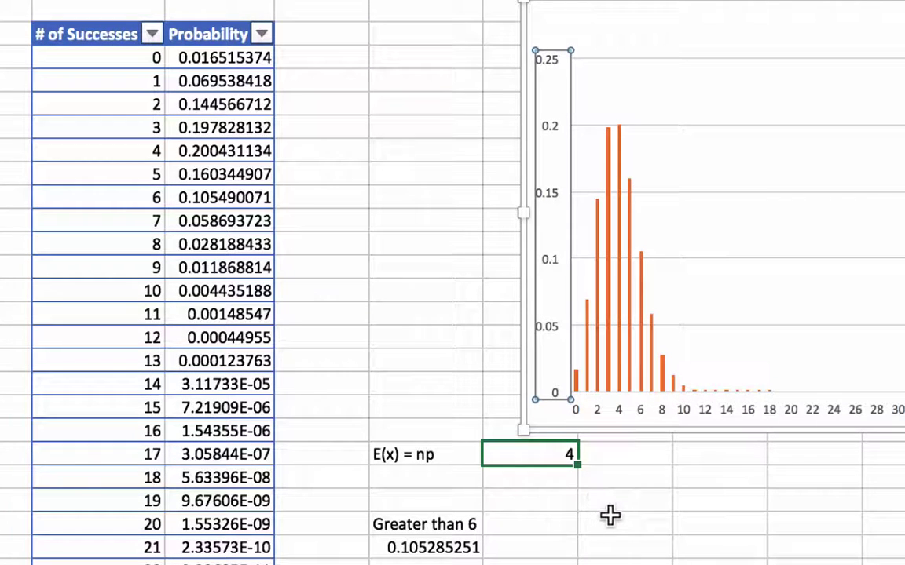
pyautogui.moveTo(622, 252)
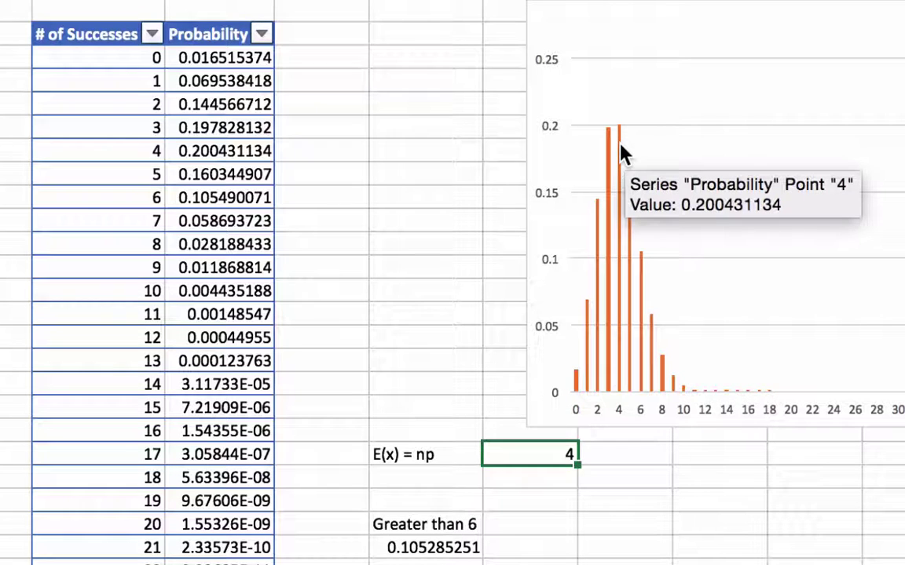
pyautogui.moveTo(608, 144)
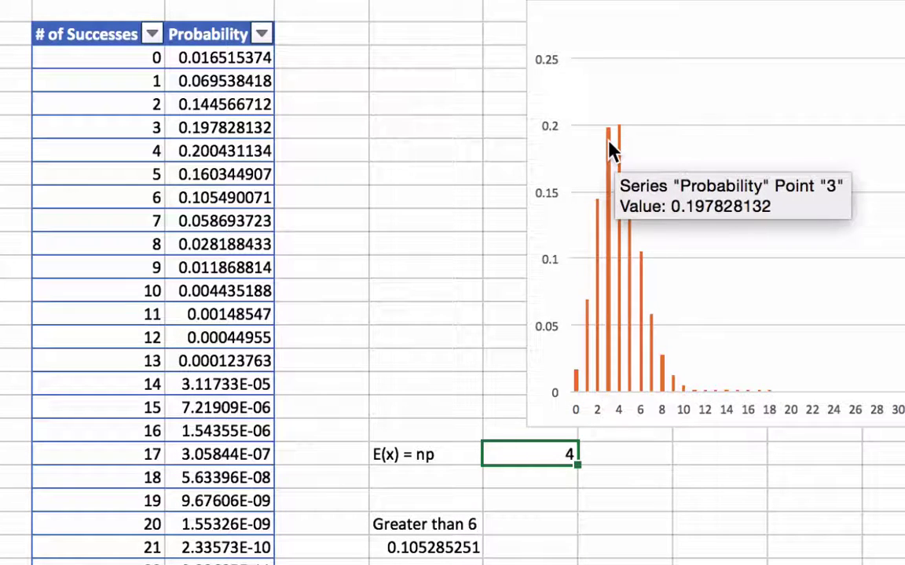
pyautogui.click(611, 149)
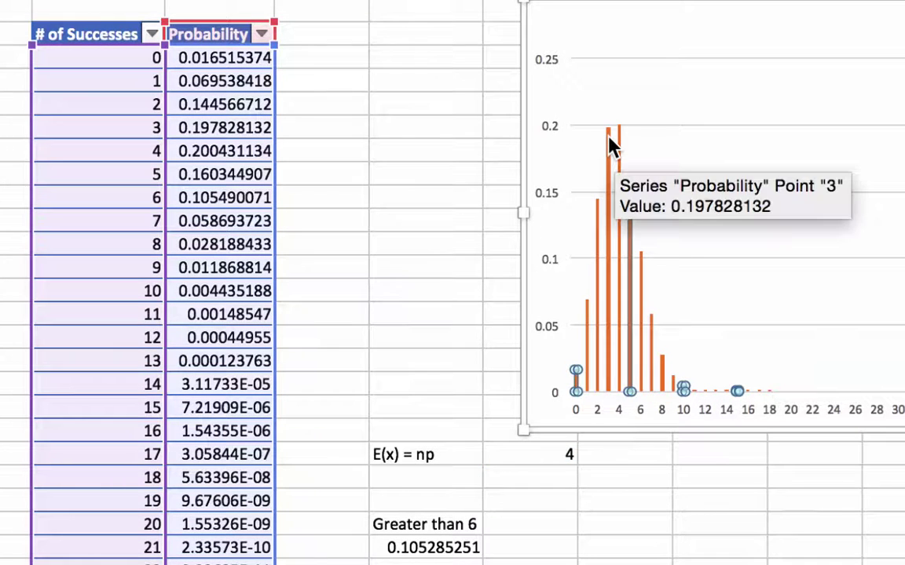
pyautogui.click(611, 148)
pyautogui.moveTo(612, 135)
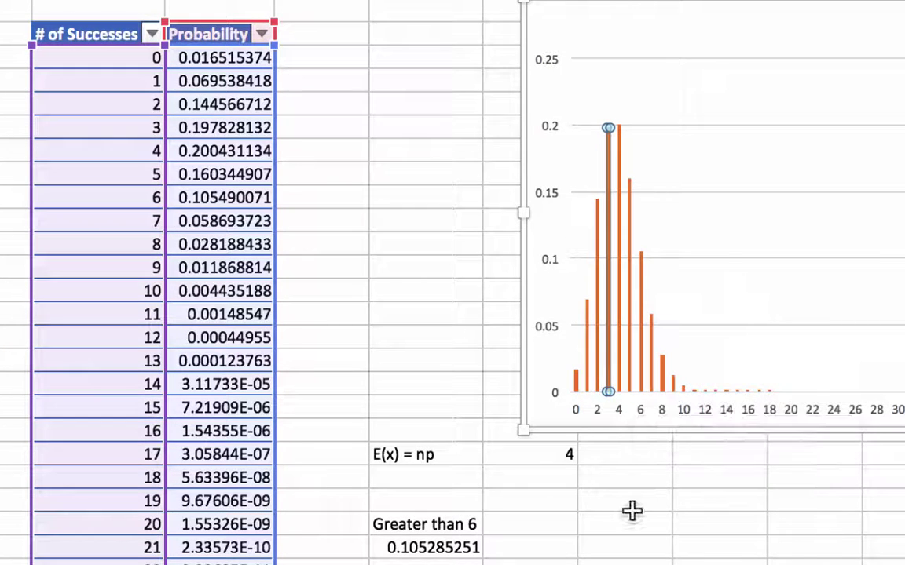
pyautogui.click(633, 503)
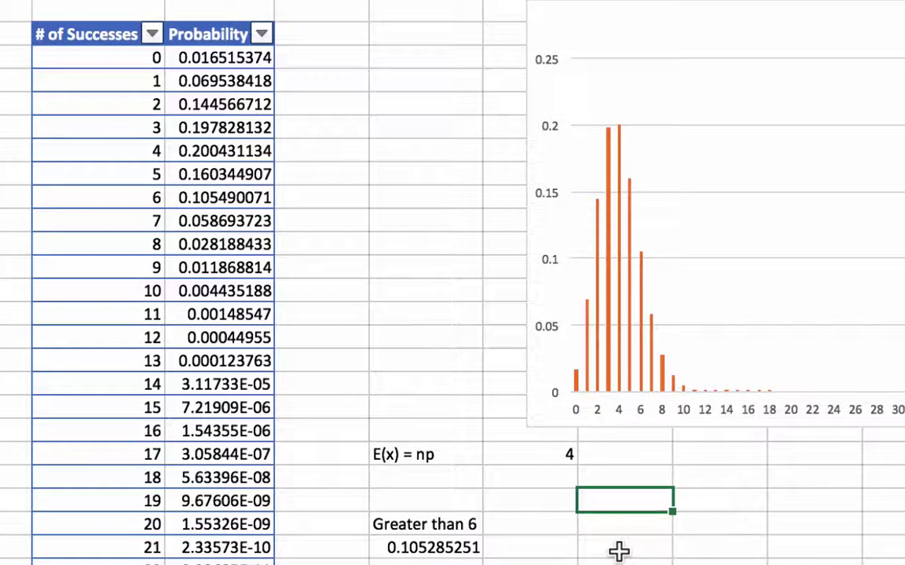